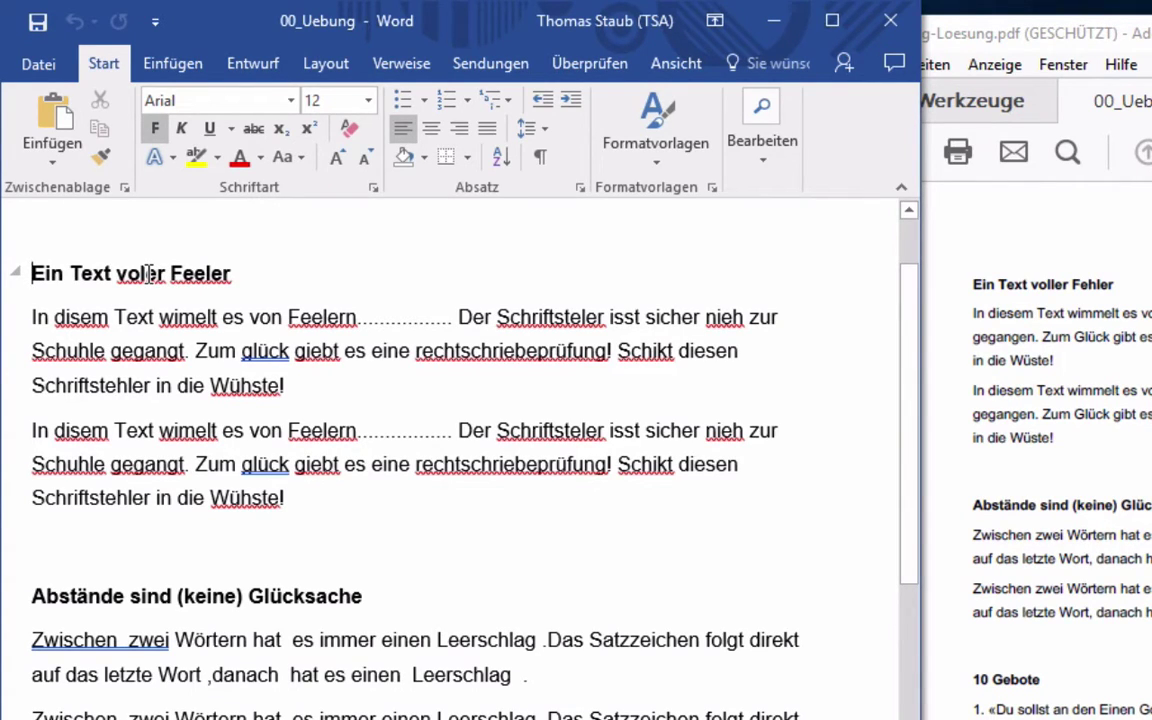
Correct the heading to 'Ein Text voller Fehler' by fixing voler and Feeler
click(147, 273)
text(l)
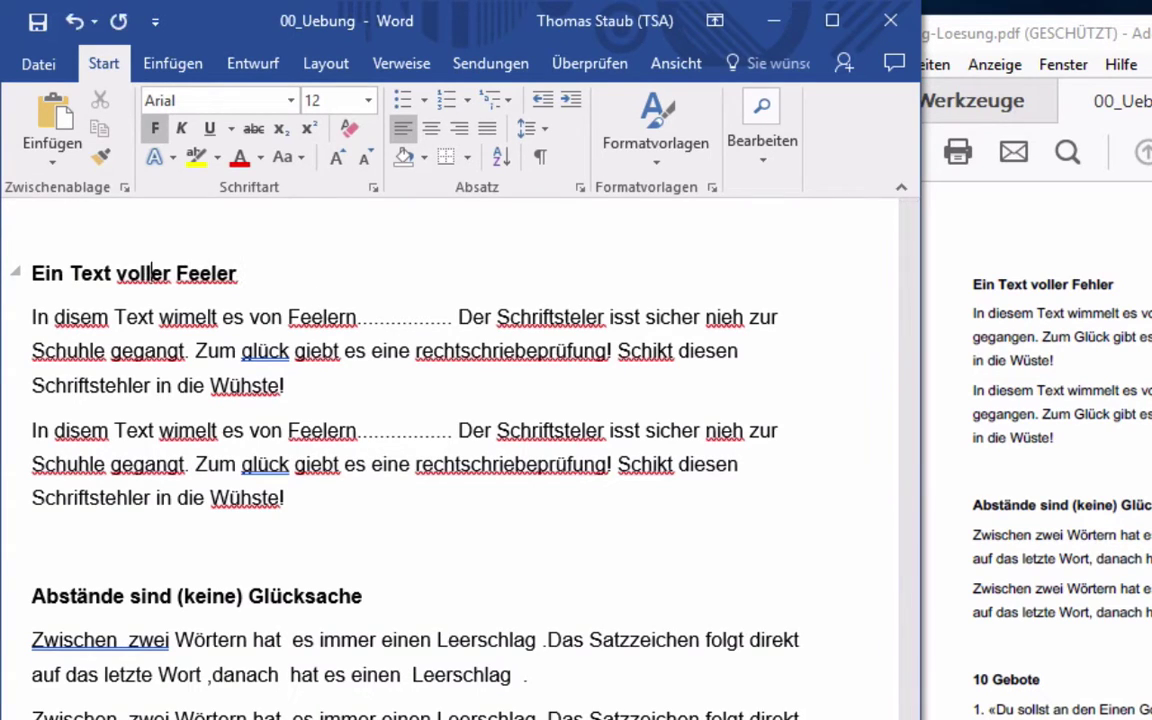
click(207, 273)
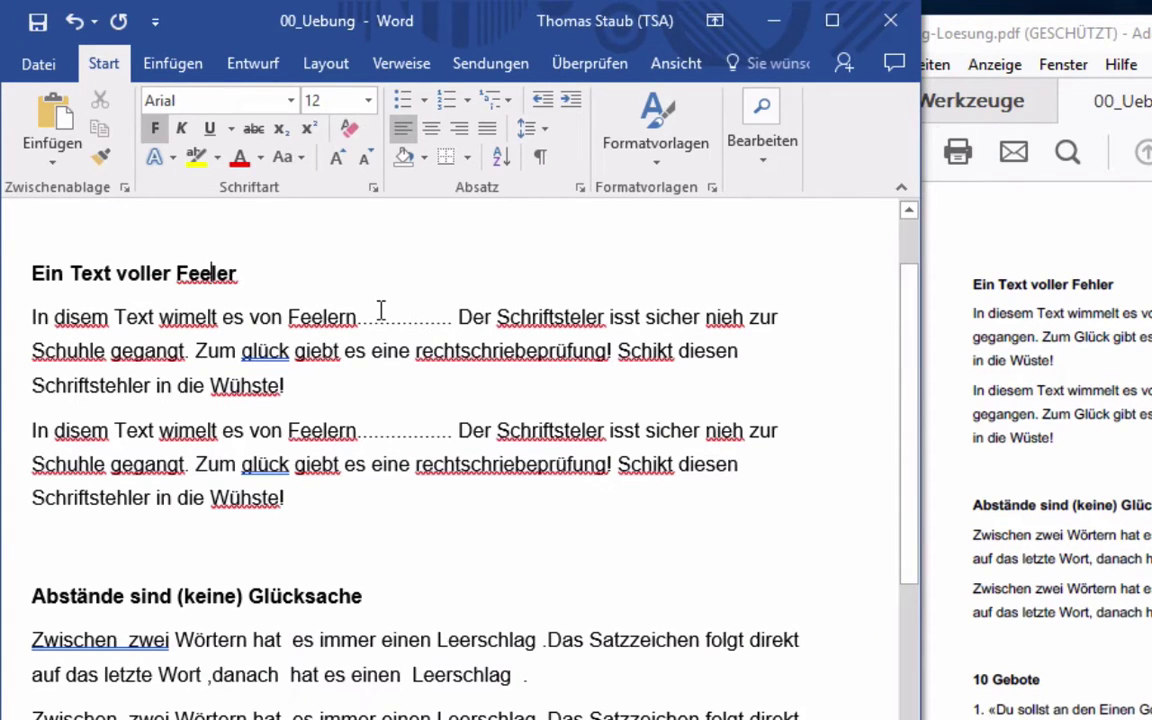
key(BackSpace)
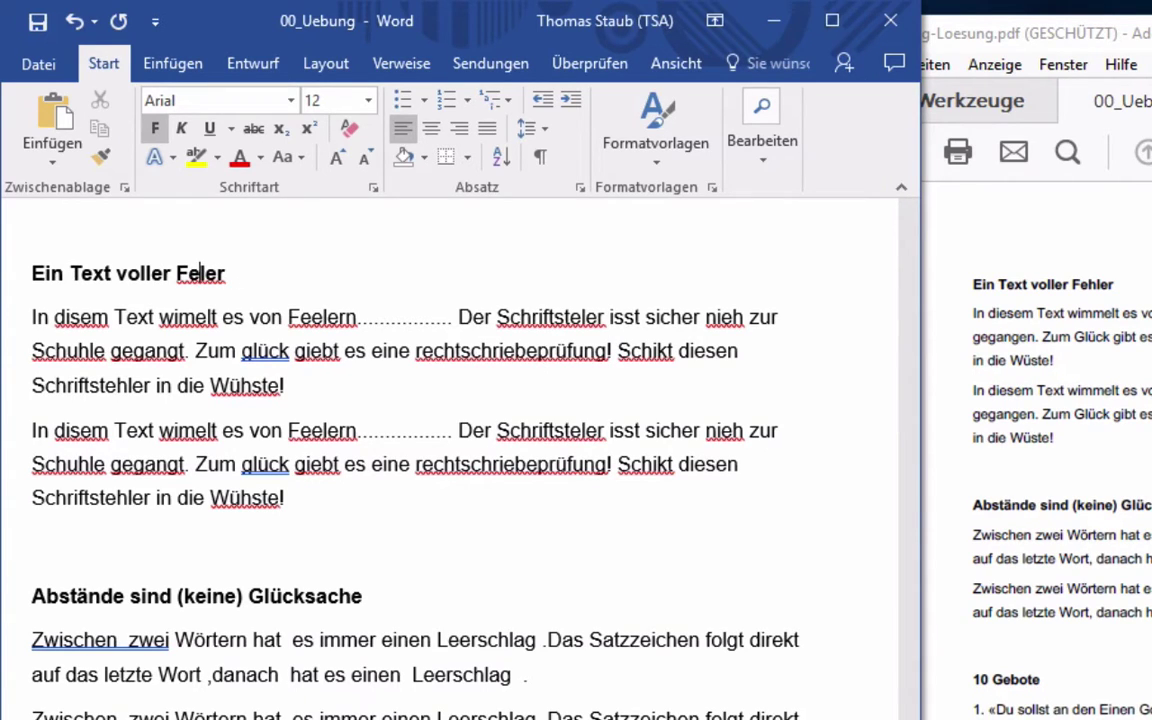
text(h)
Fix disem, wimelt and Feelern to diesem, wimmelt and Fehlern in the first paragraph
click(67, 317)
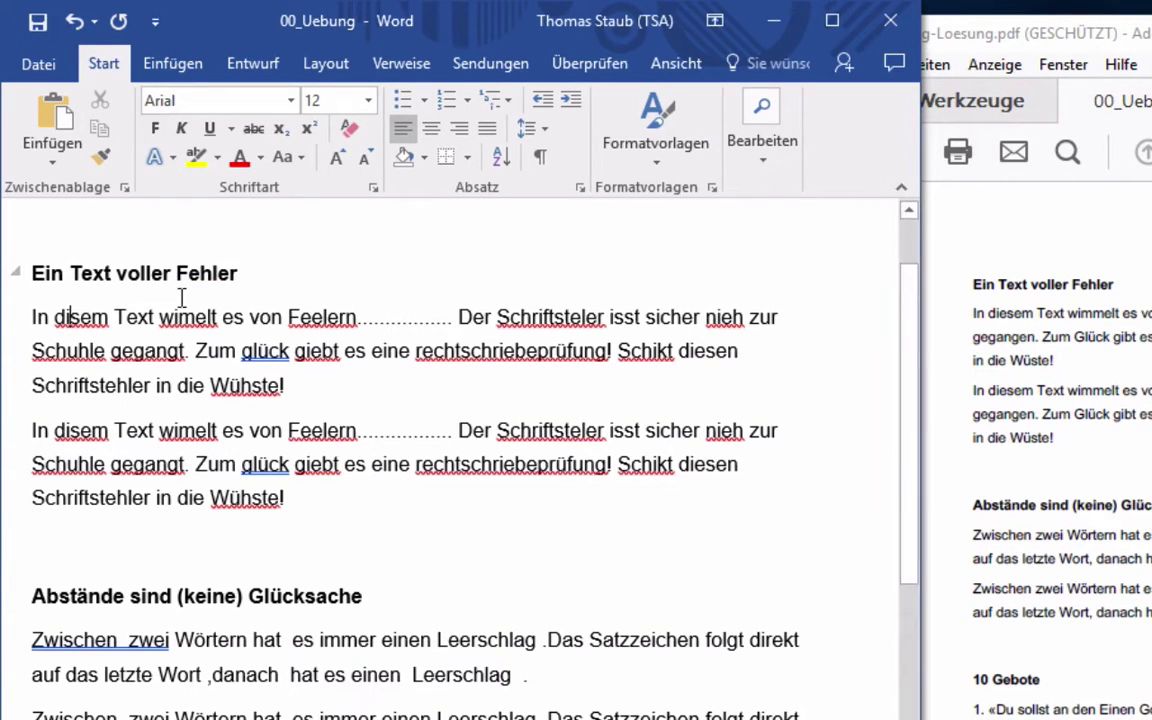
text(e)
click(201, 317)
text(m)
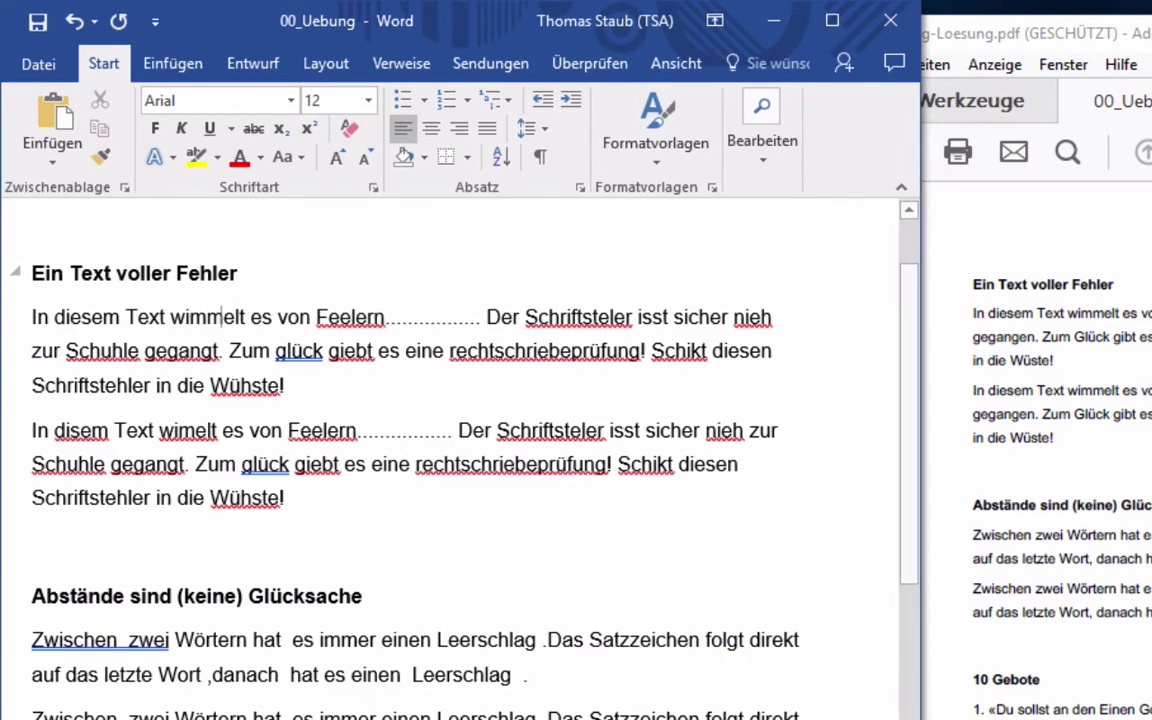
drag(340, 317, 332, 317)
text(h)
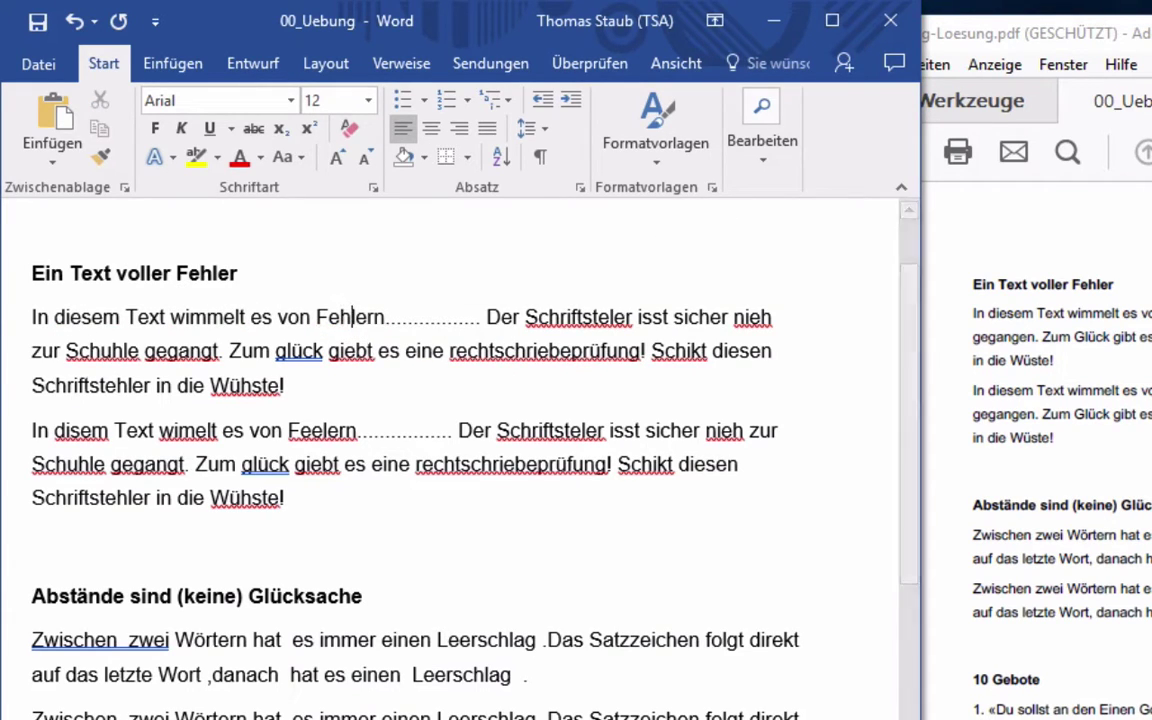
Delete the row of dots between Fehlern and Der
click(475, 317)
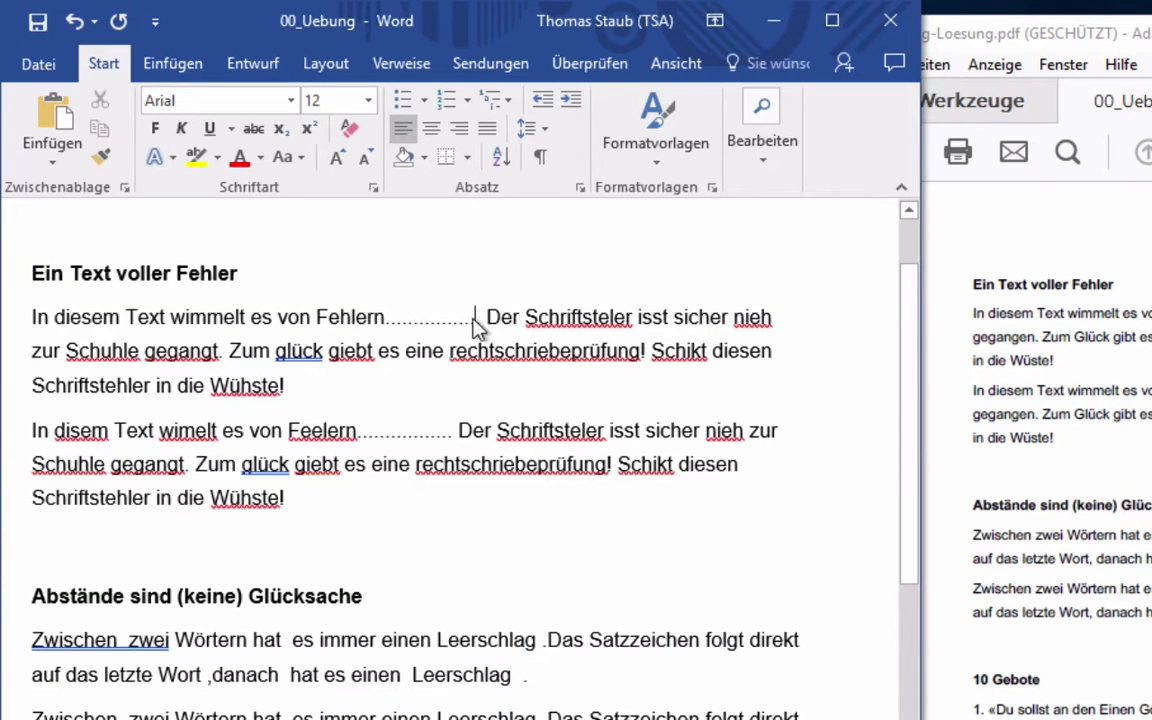
drag(475, 320, 448, 322)
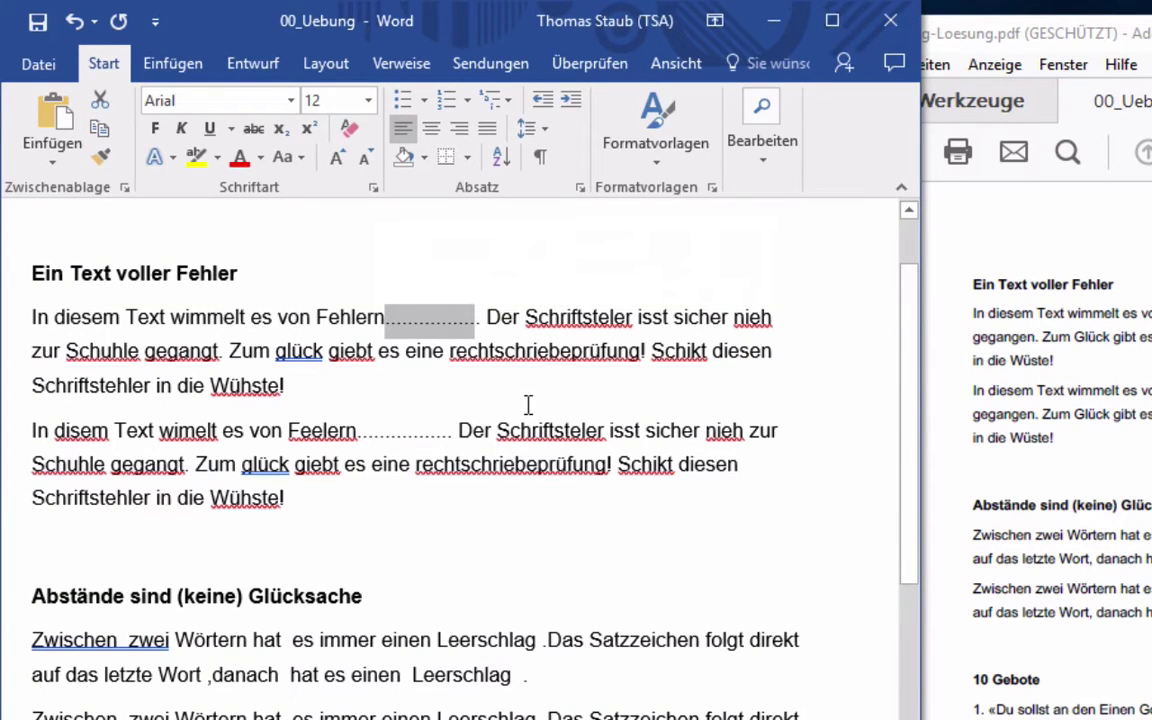
key(BackSpace)
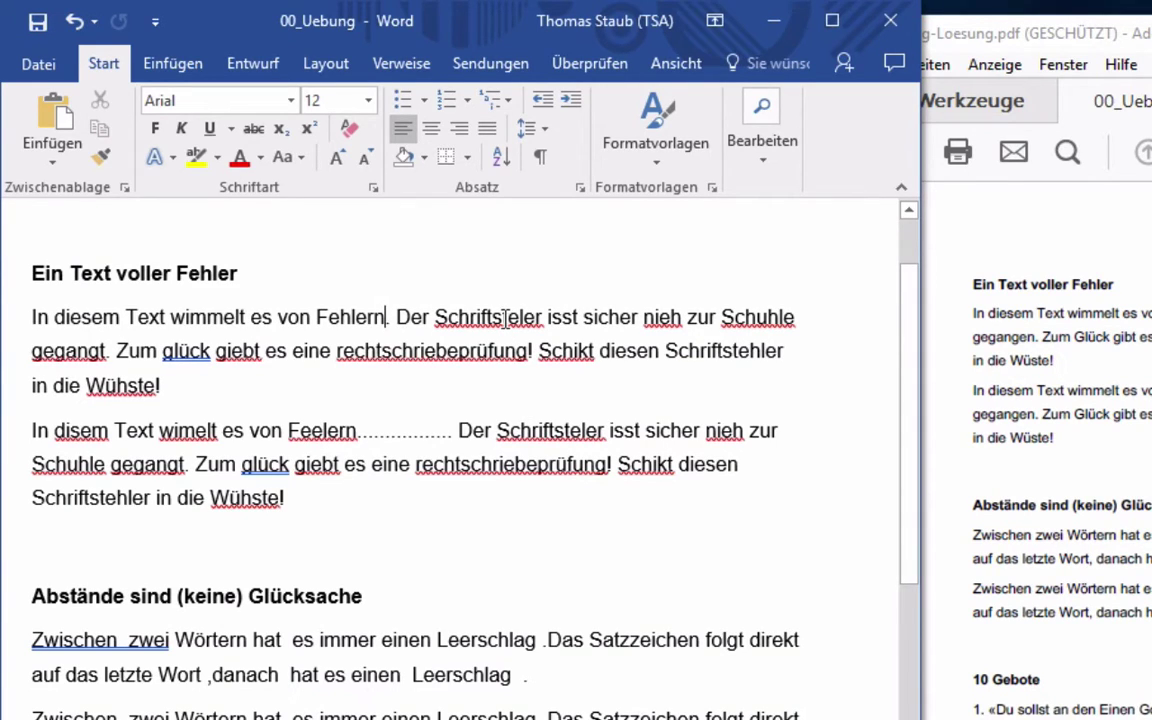
Replace Schriftsteler with the suggested spelling Schriftsteller in the first and second paragraphs
double_click(505, 317)
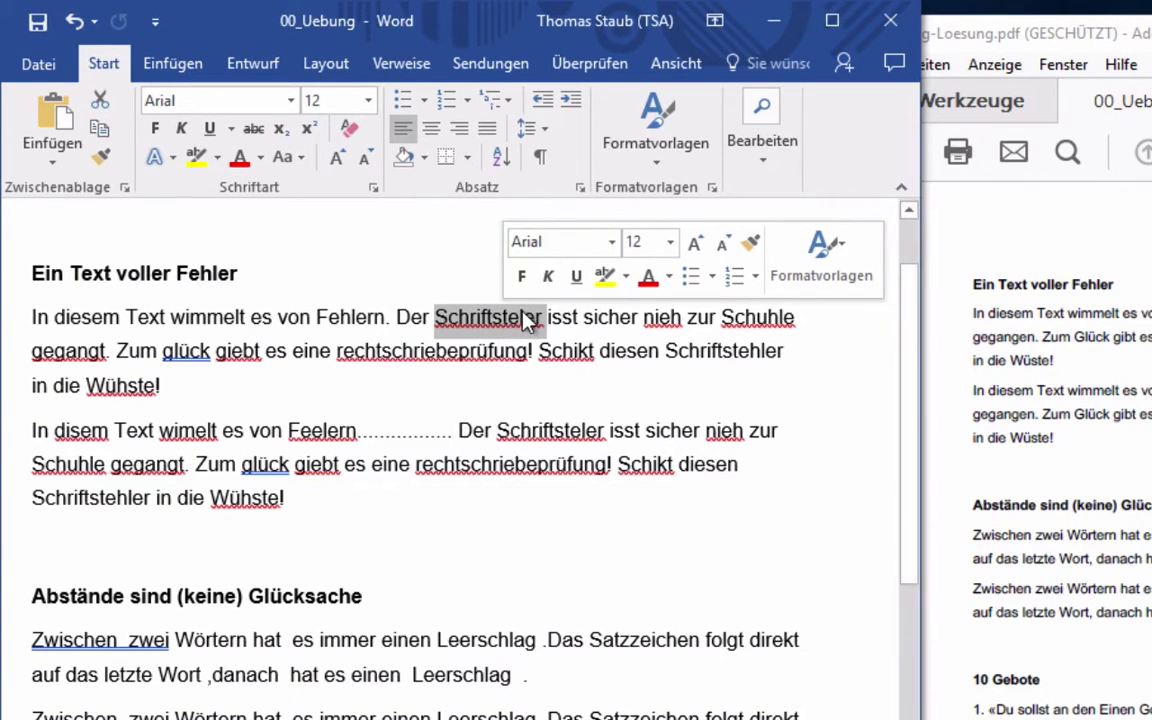
right_click(513, 320)
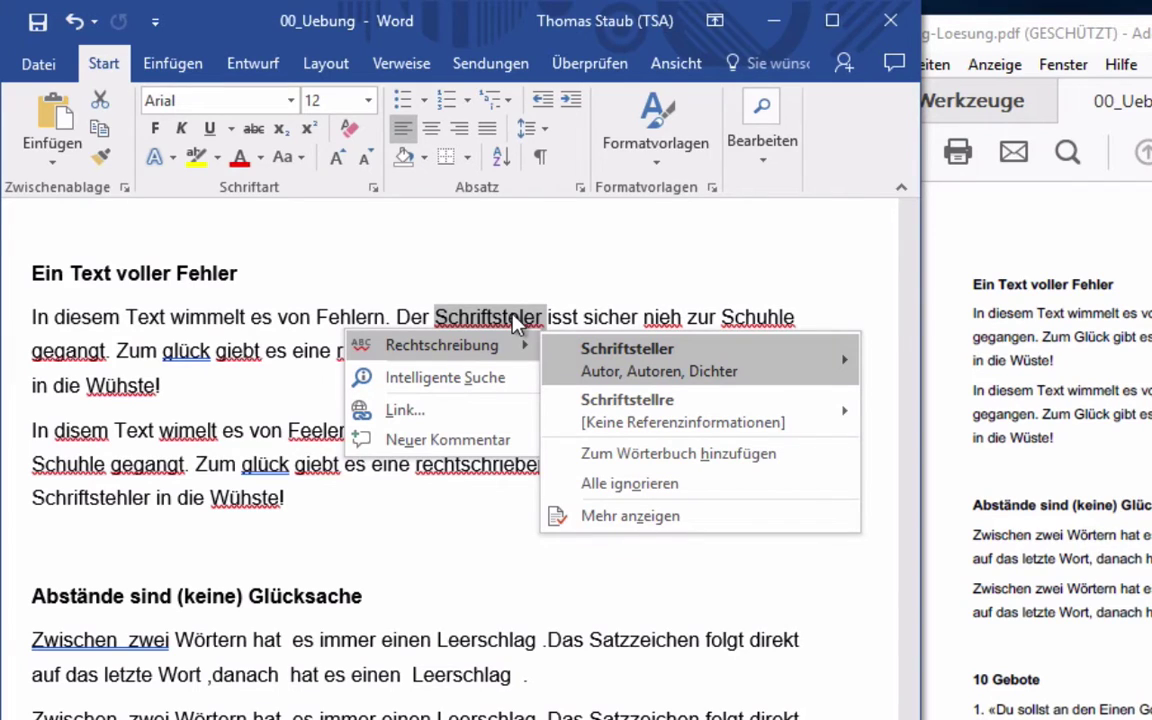
click(604, 360)
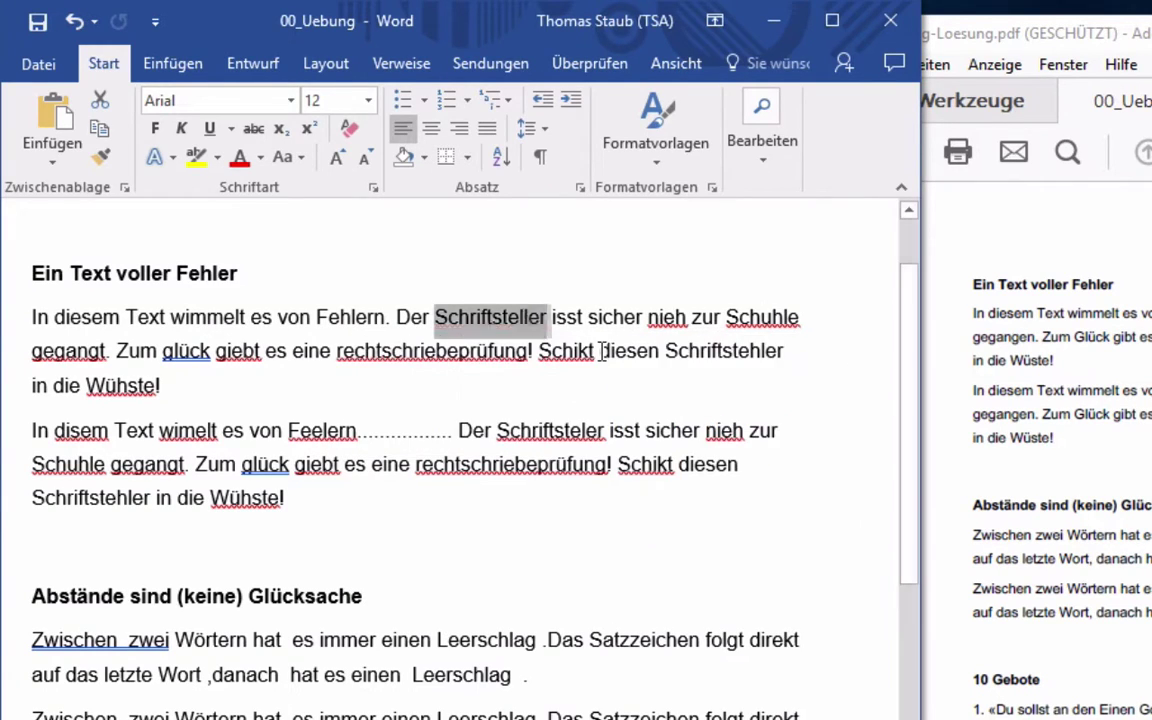
double_click(549, 432)
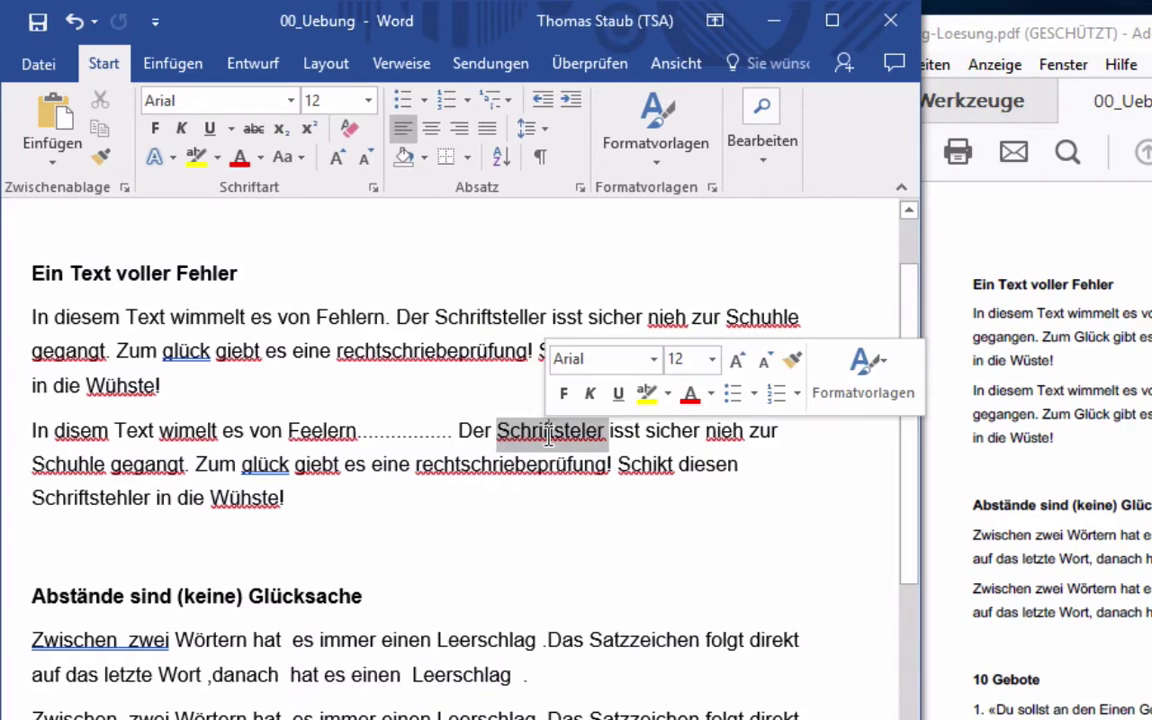
right_click(548, 440)
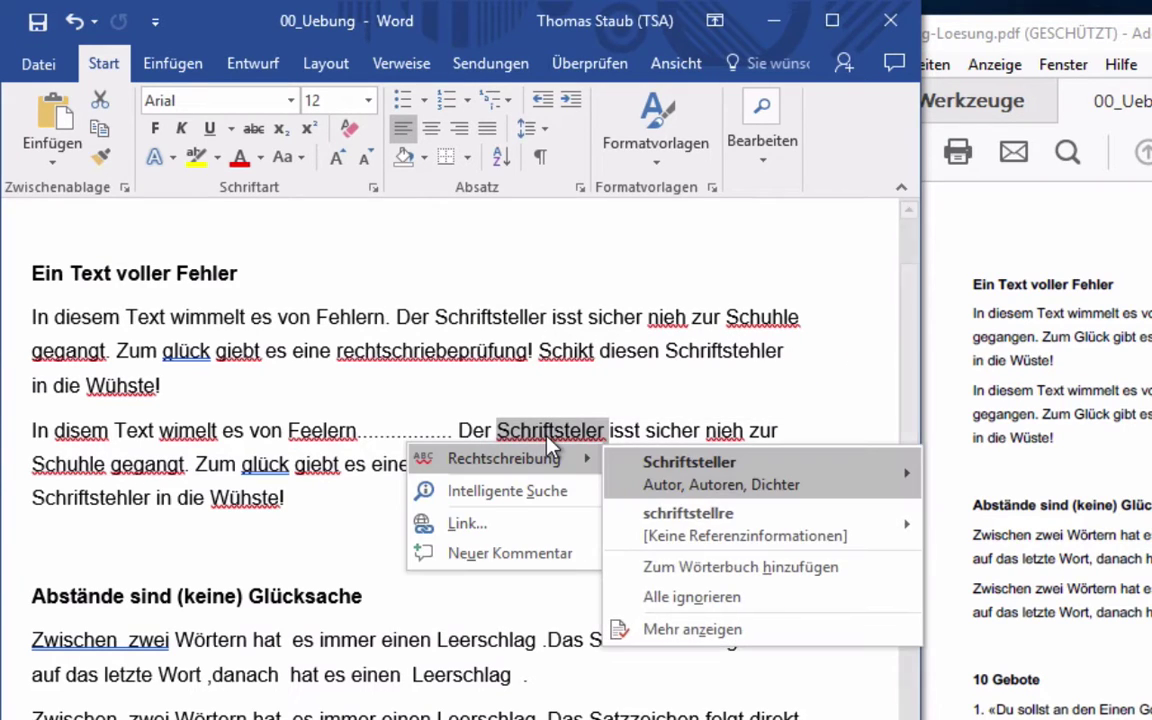
click(614, 467)
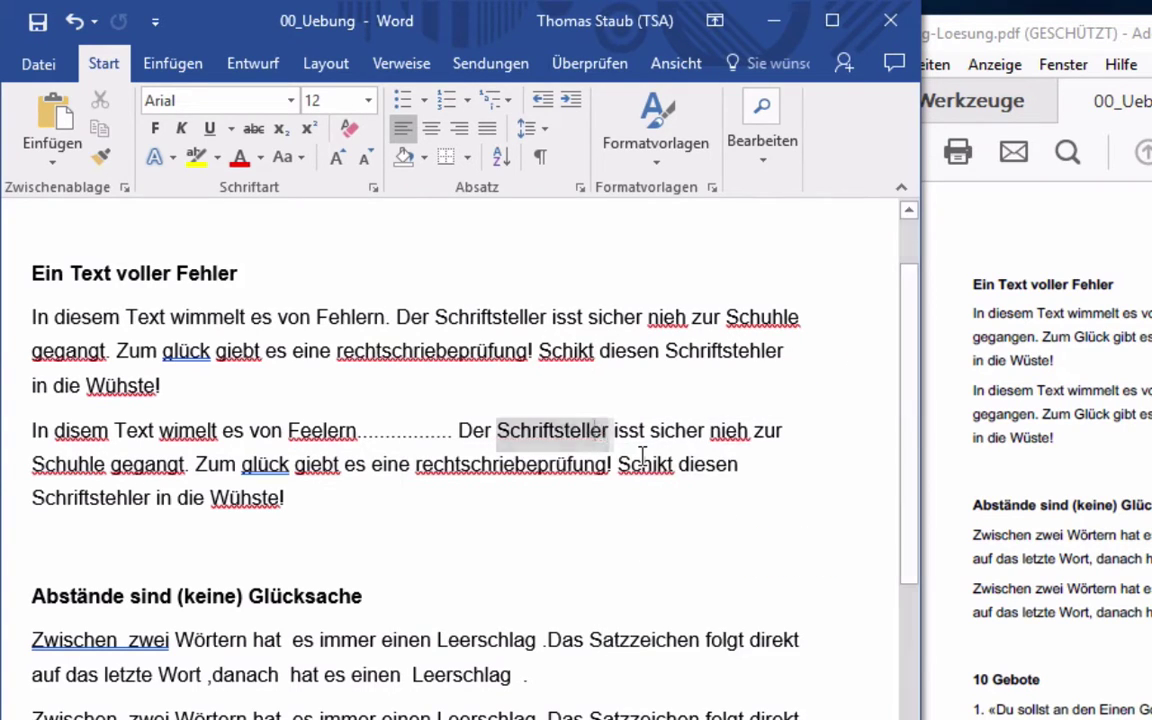
click(549, 431)
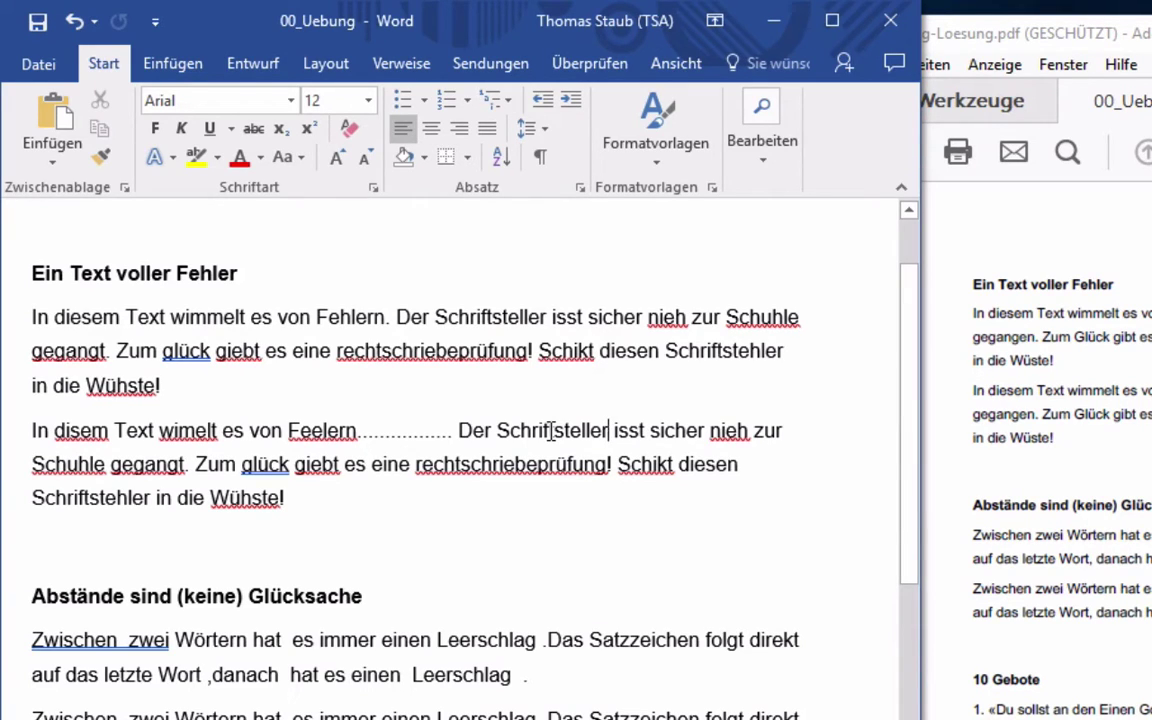
key(ctrl+Right)
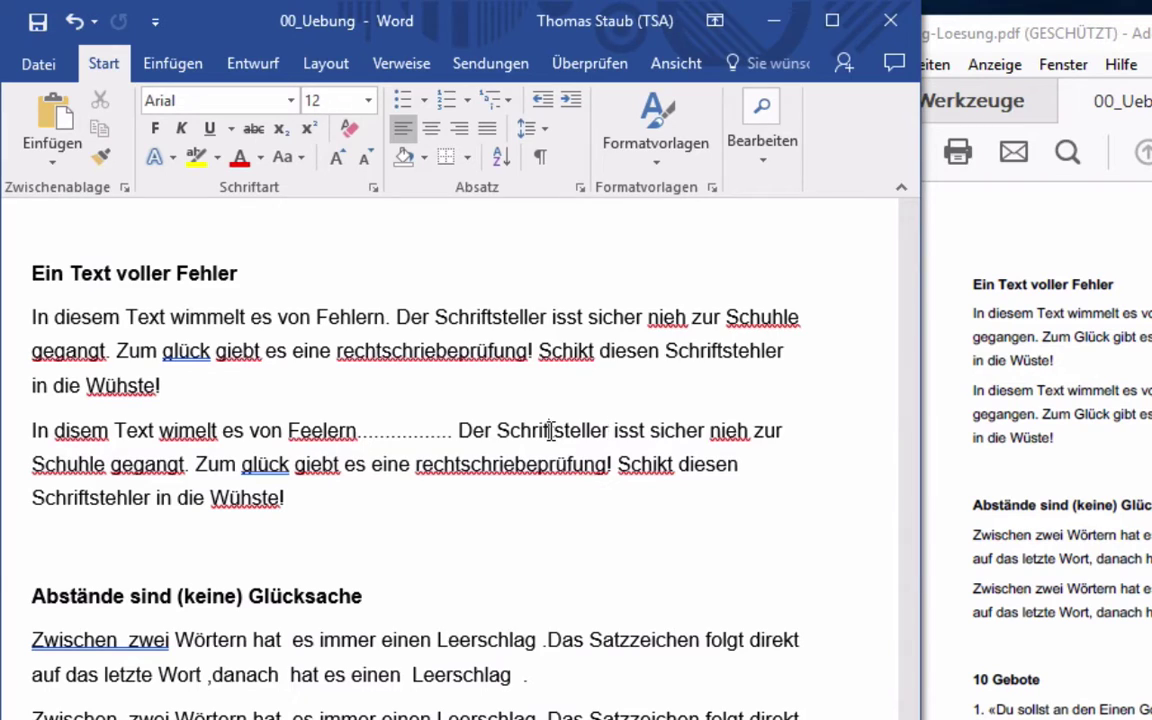
Swap Schriftsteller for the synonym Autor, then expand the Rechtschreibung tools under Überprüfen
double_click(551, 432)
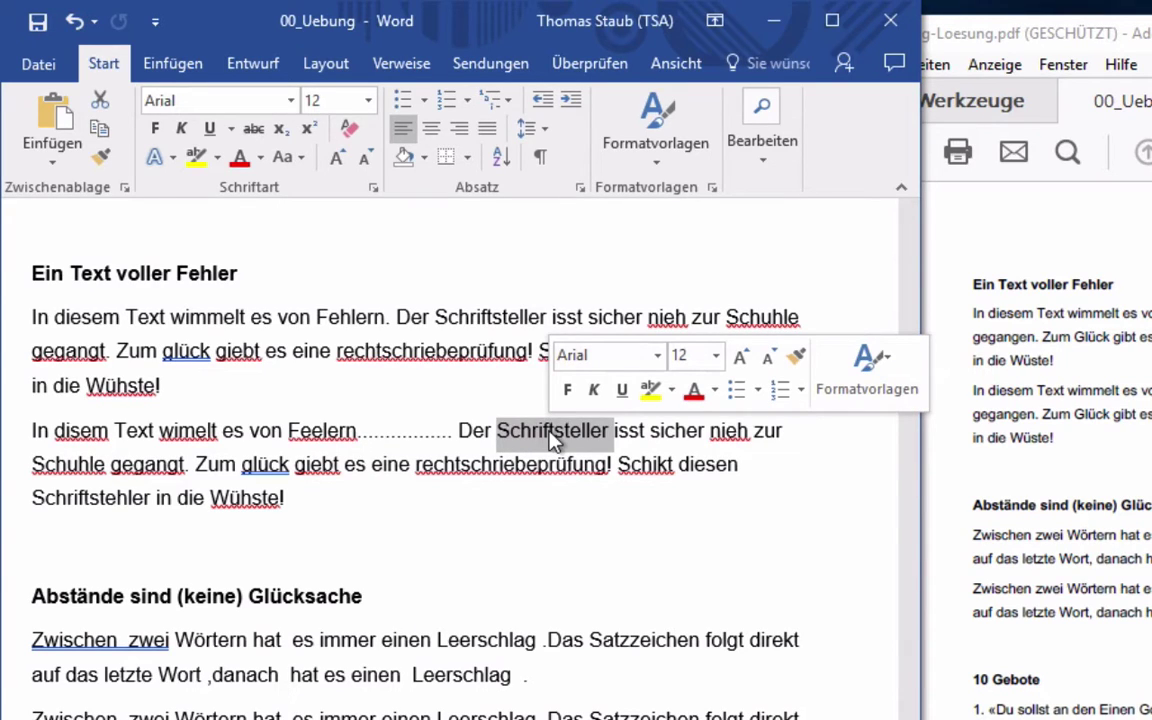
right_click(551, 440)
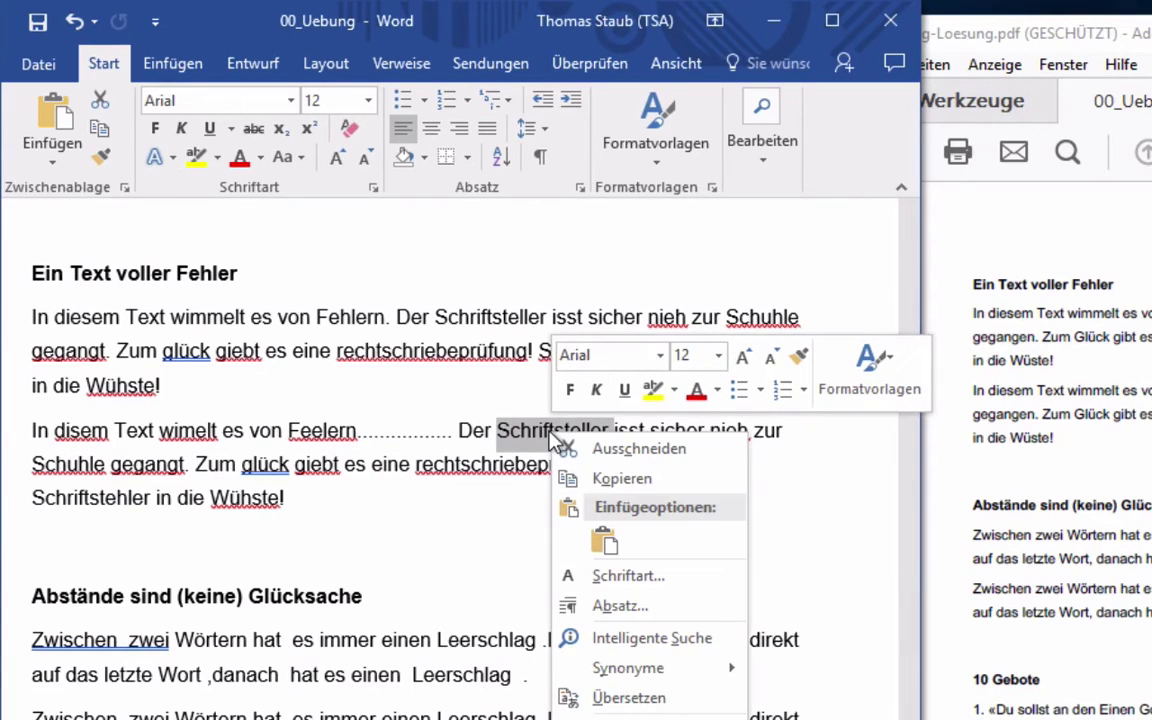
mouse_move(603, 678)
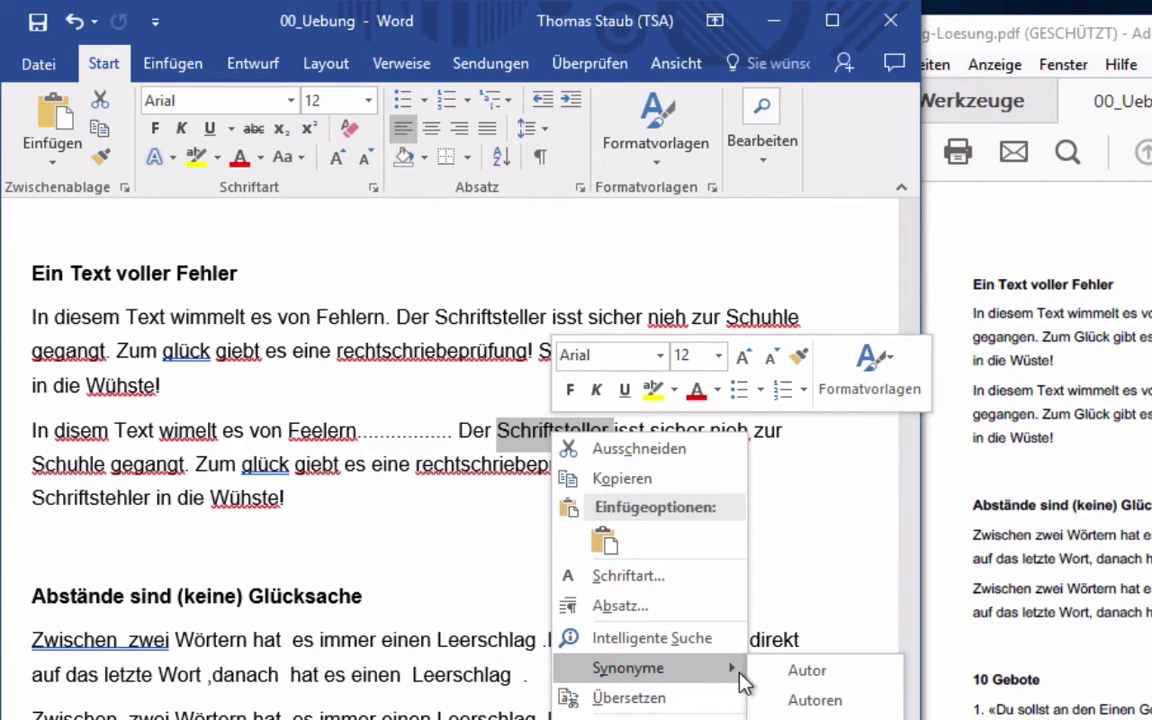
click(798, 680)
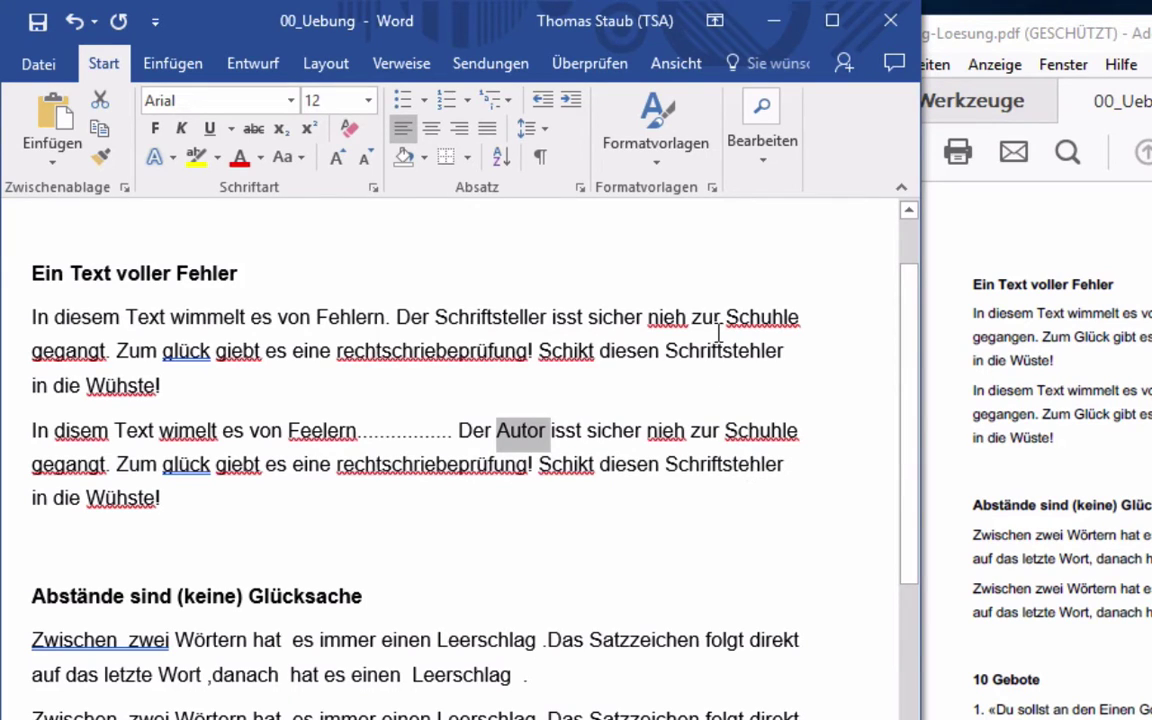
click(610, 68)
click(62, 168)
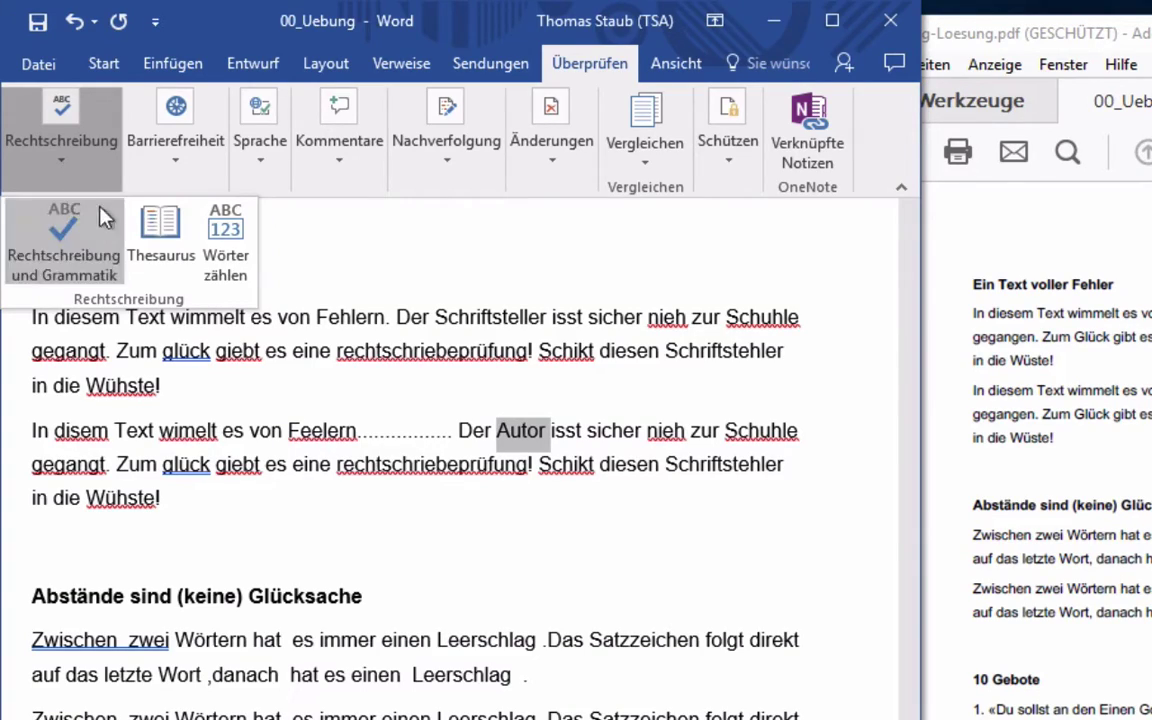
Look up Autor in the thesaurus, close it, and narrow Word to reveal the solution PDF
click(155, 245)
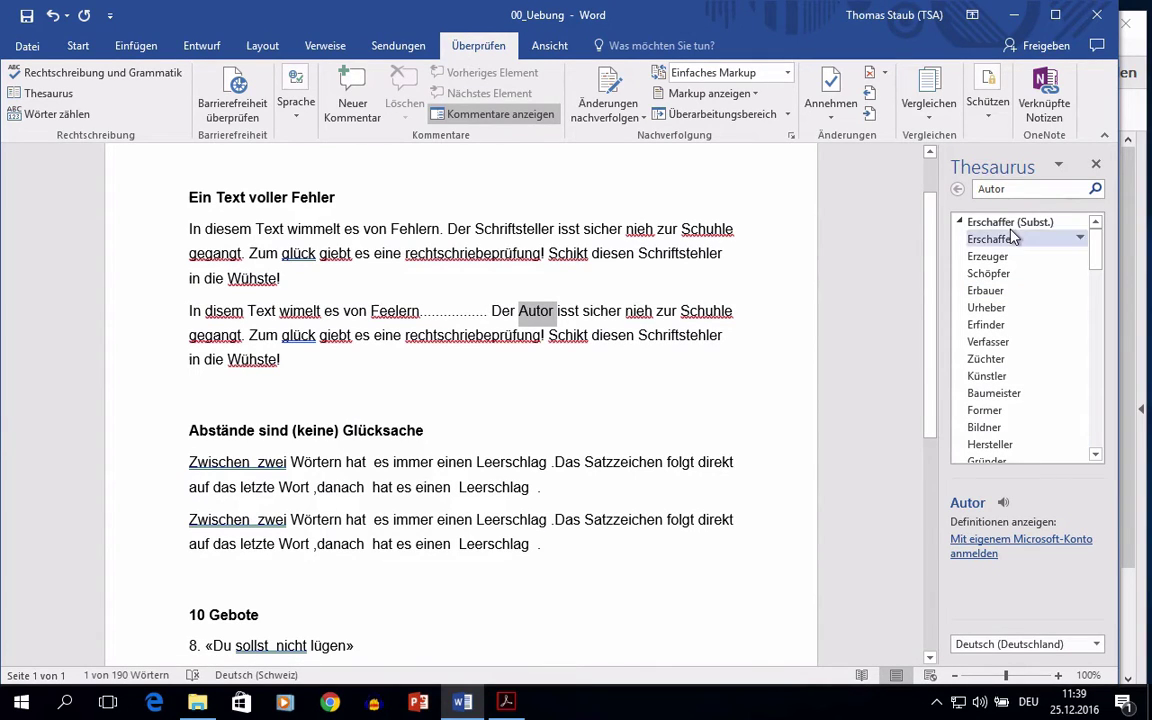
click(1097, 165)
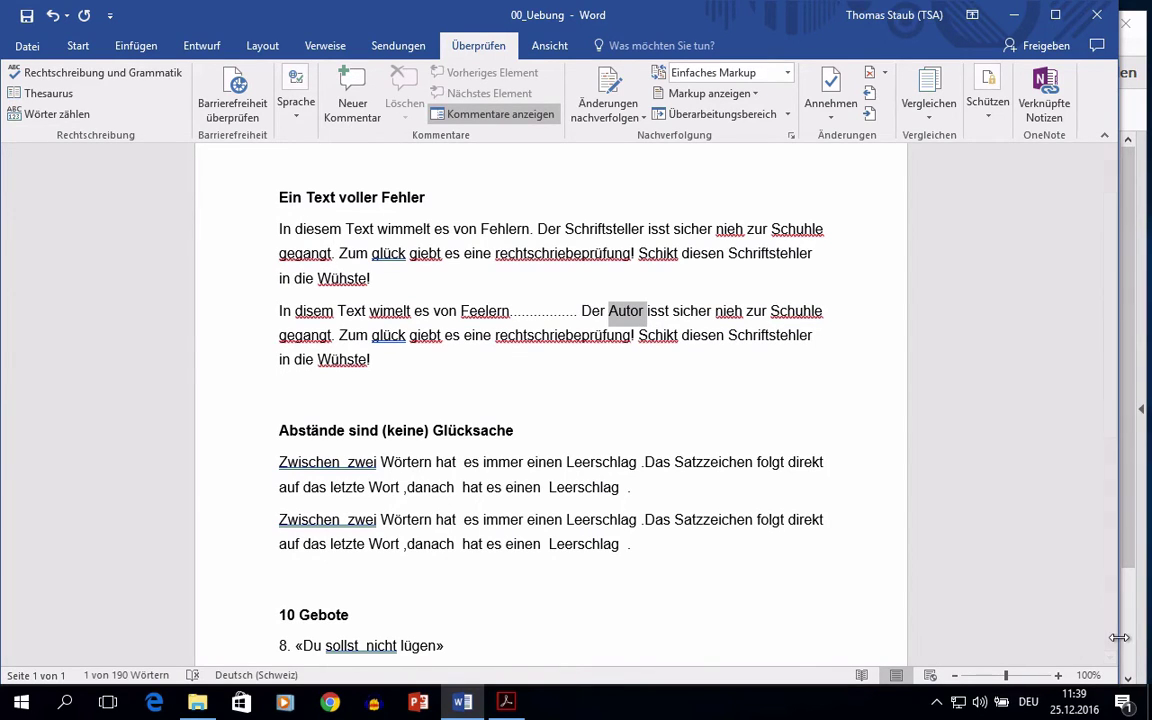
drag(1146, 637, 717, 635)
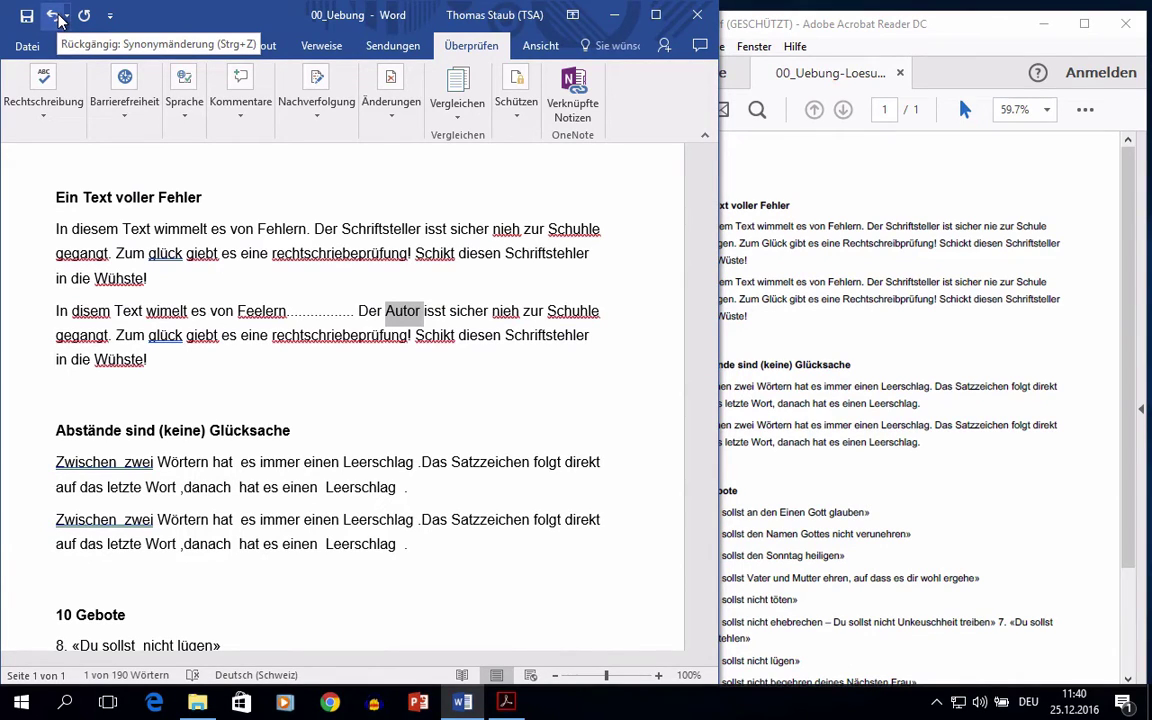
Undo the synonym change to restore Schriftsteller, then correct isst to ist
click(52, 16)
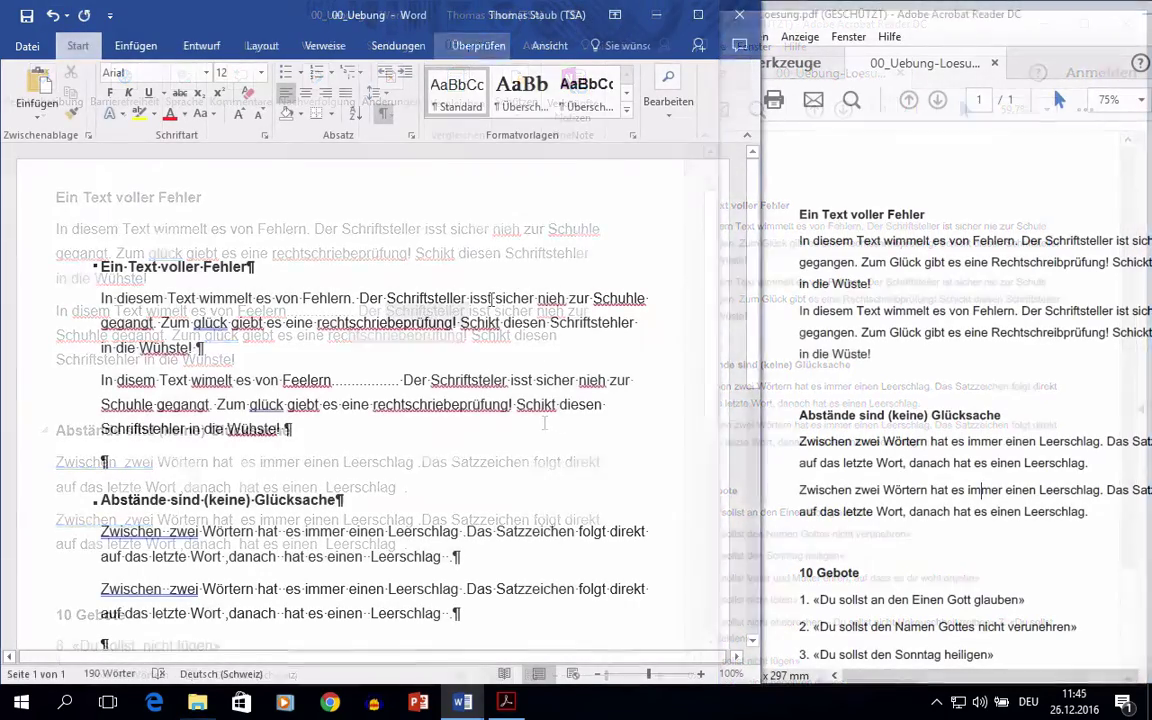
double_click(488, 298)
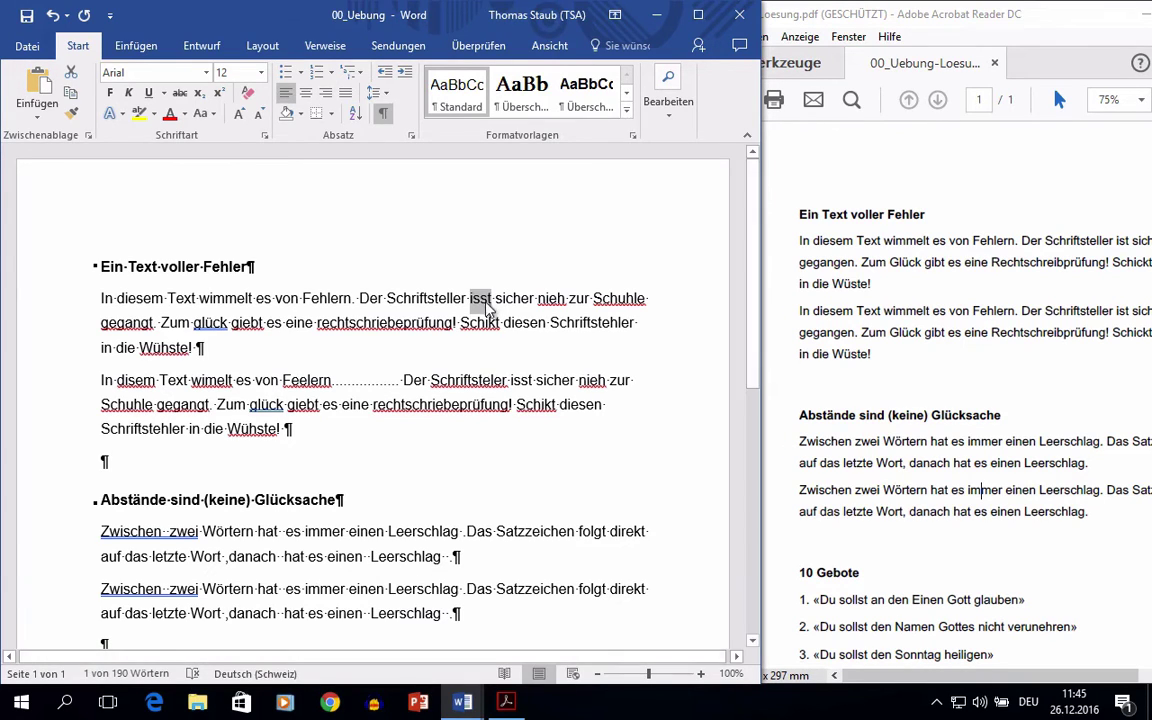
click(490, 306)
key(BackSpace)
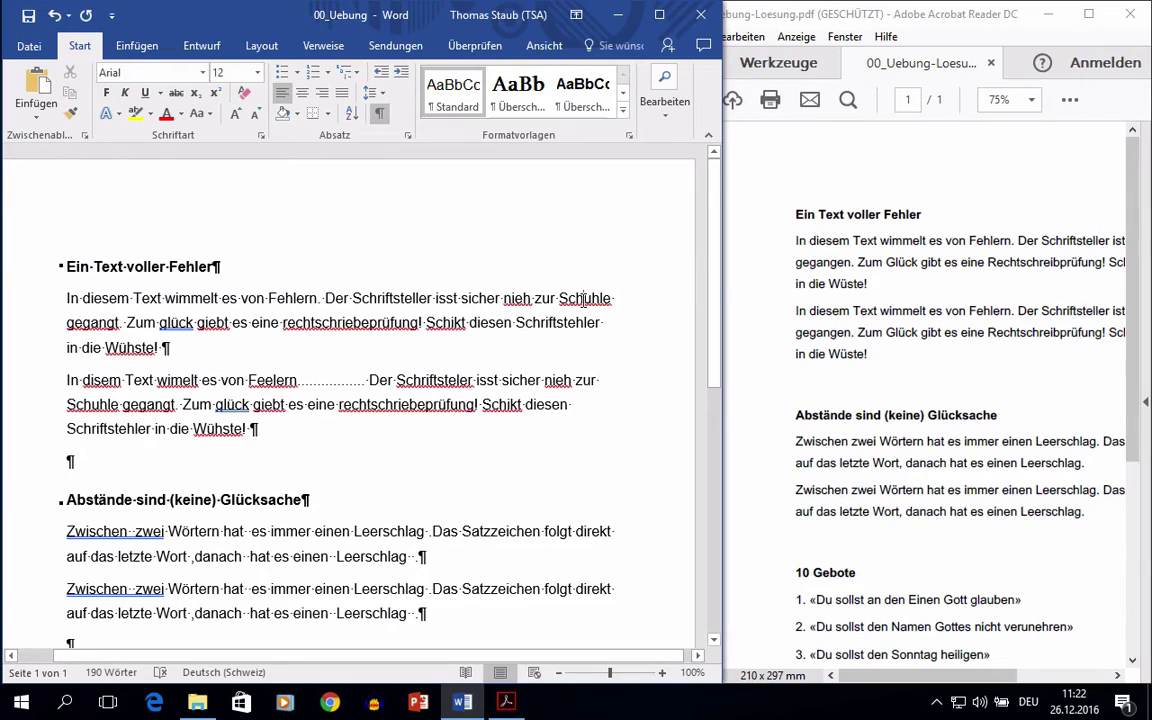
double_click(587, 298)
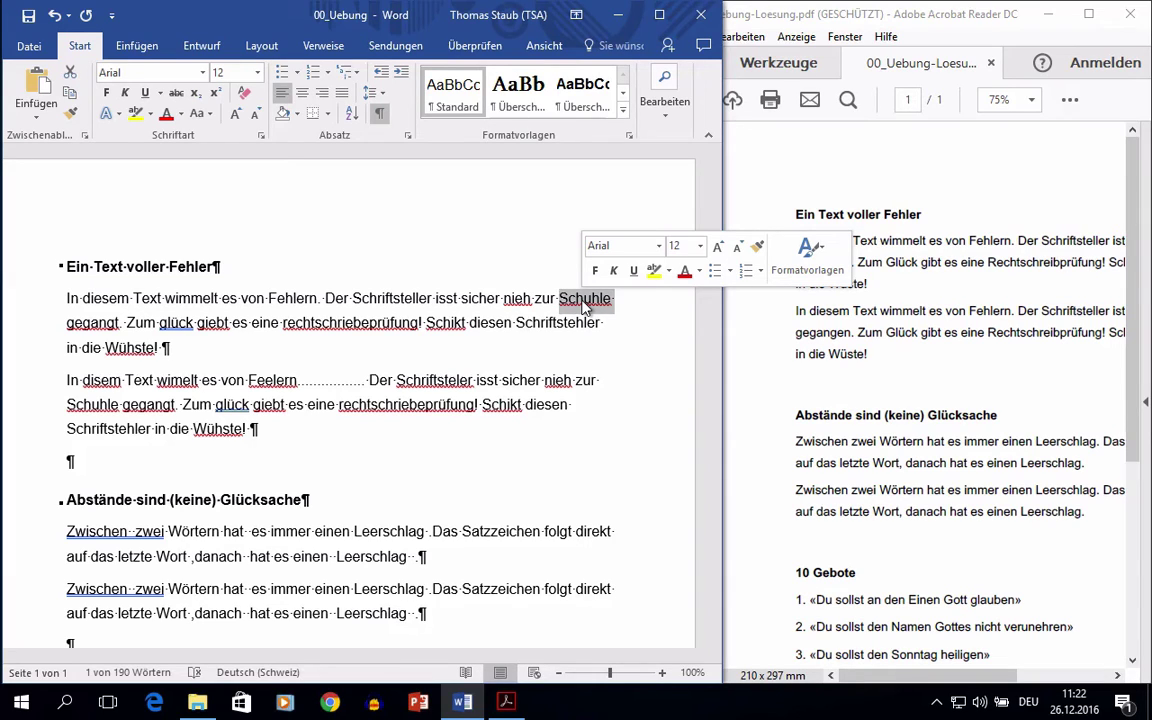
right_click(585, 305)
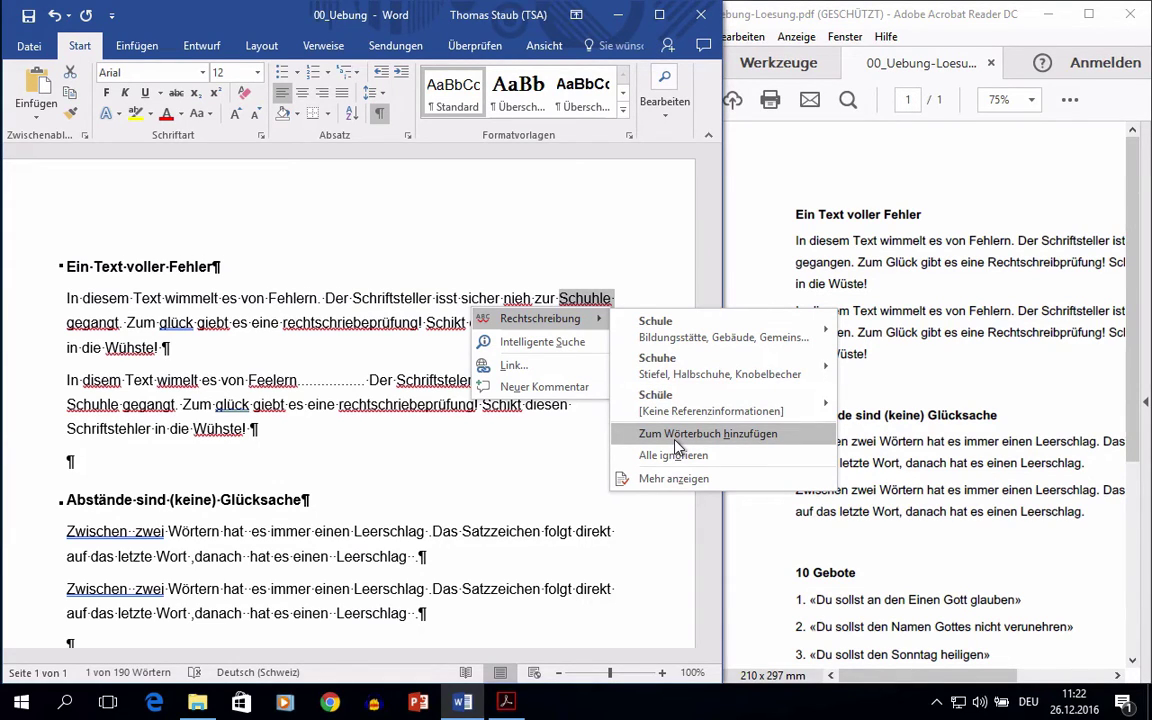
click(567, 447)
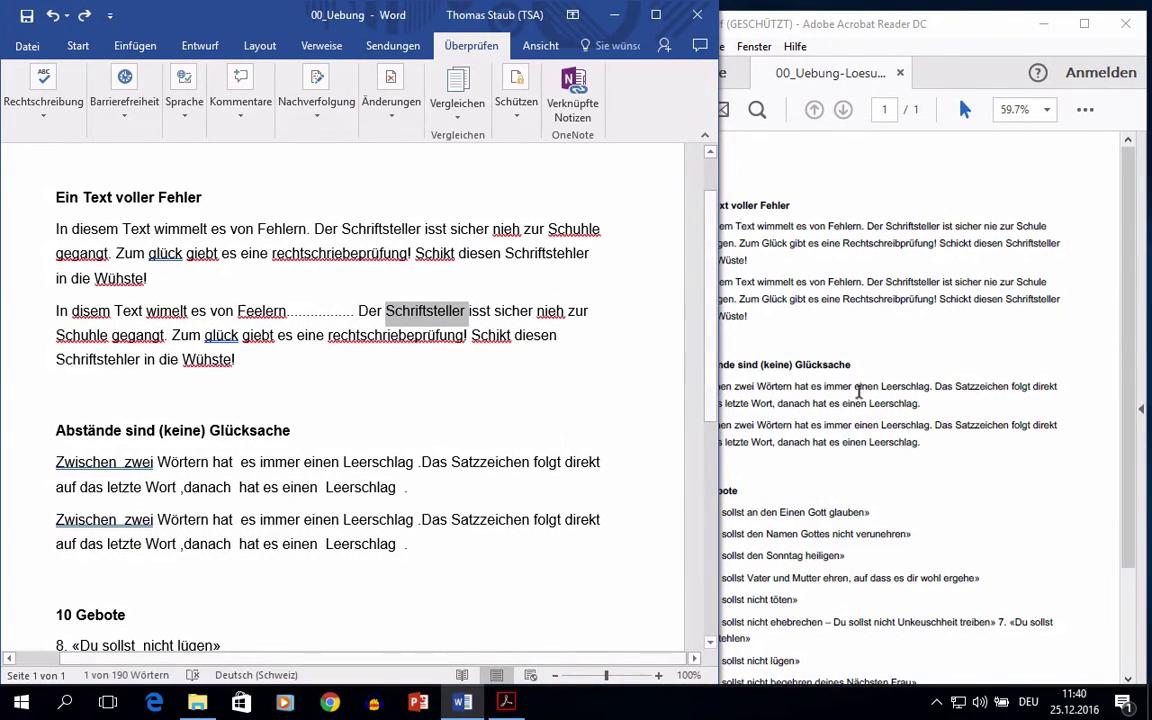
Place the caret between Zwischen and zwei and maximize Word over the solution PDF
click(833, 343)
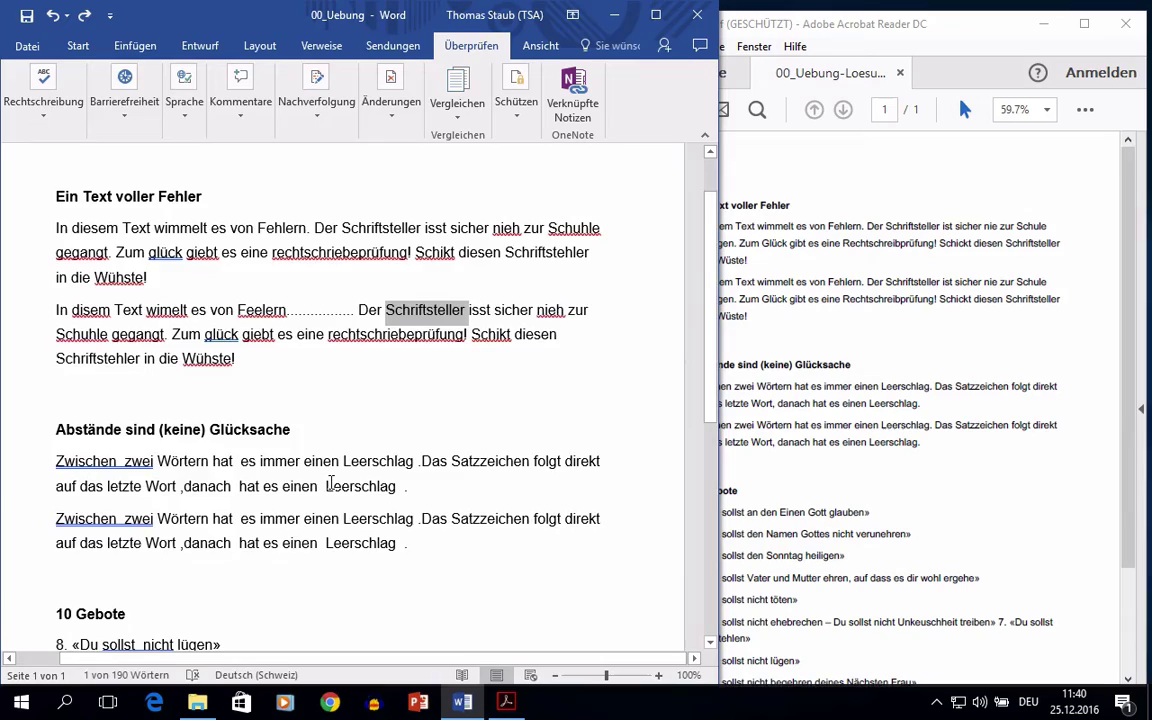
scroll(330, 484, down, 1)
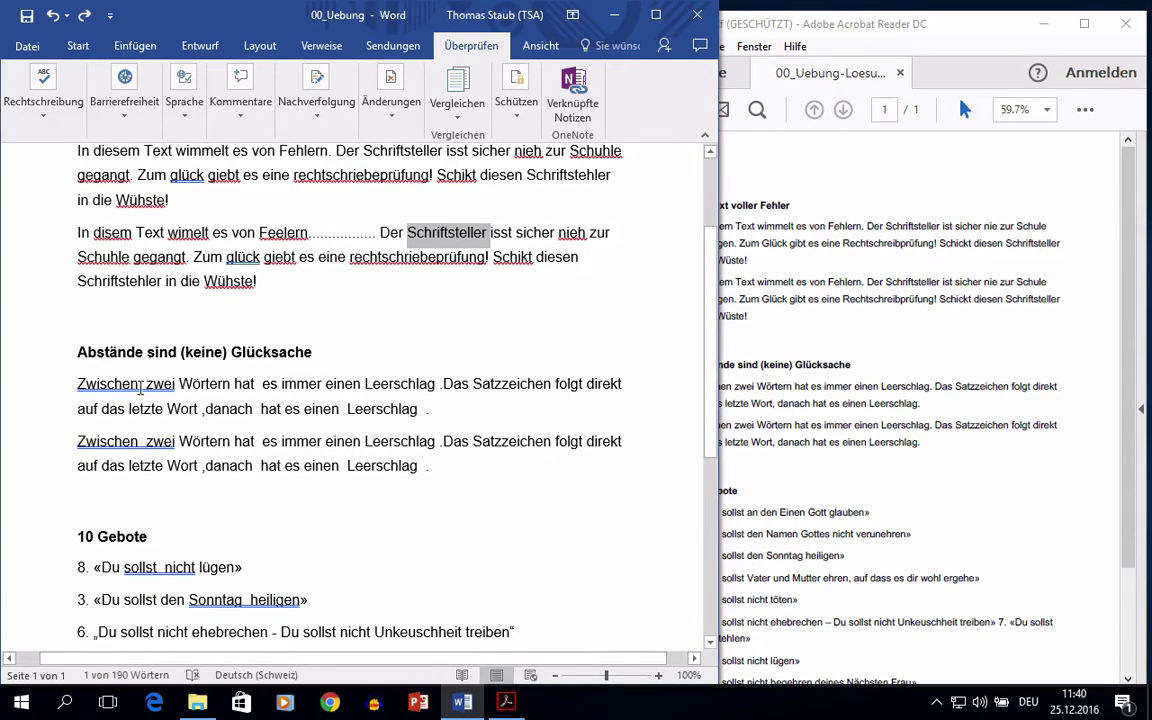
click(141, 386)
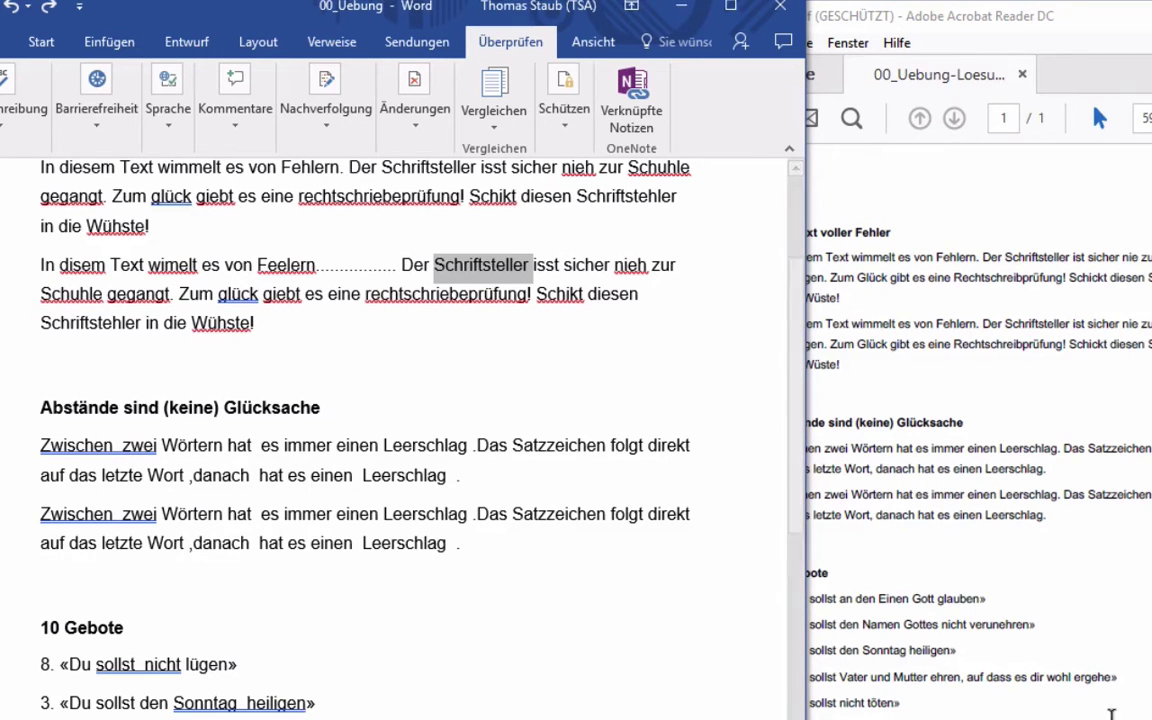
key(super+Up)
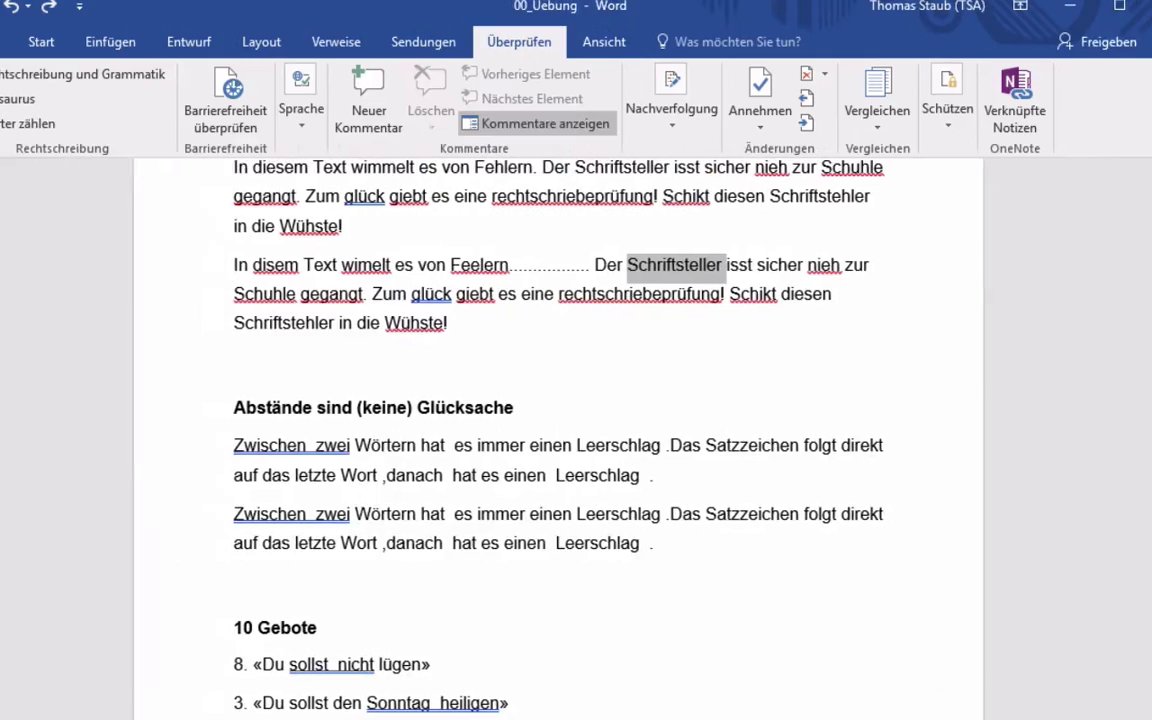
Turn on Alle anzeigen (¶) on the Start tab to show paragraph marks and spaces
click(48, 46)
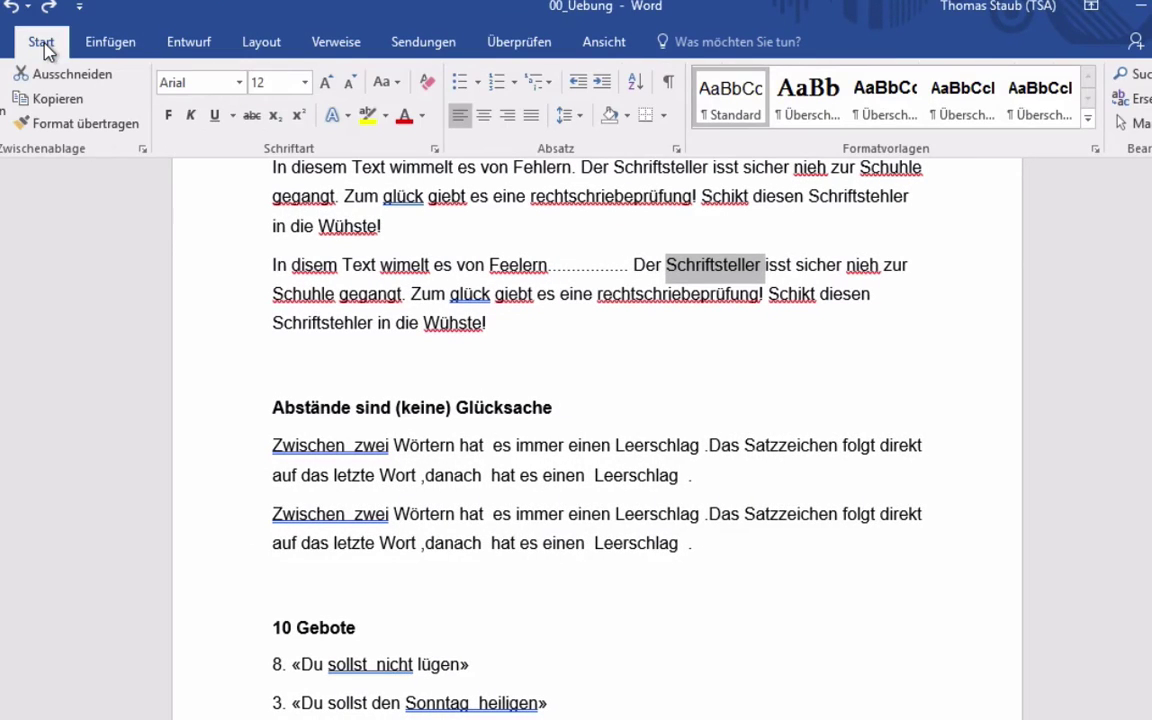
click(670, 86)
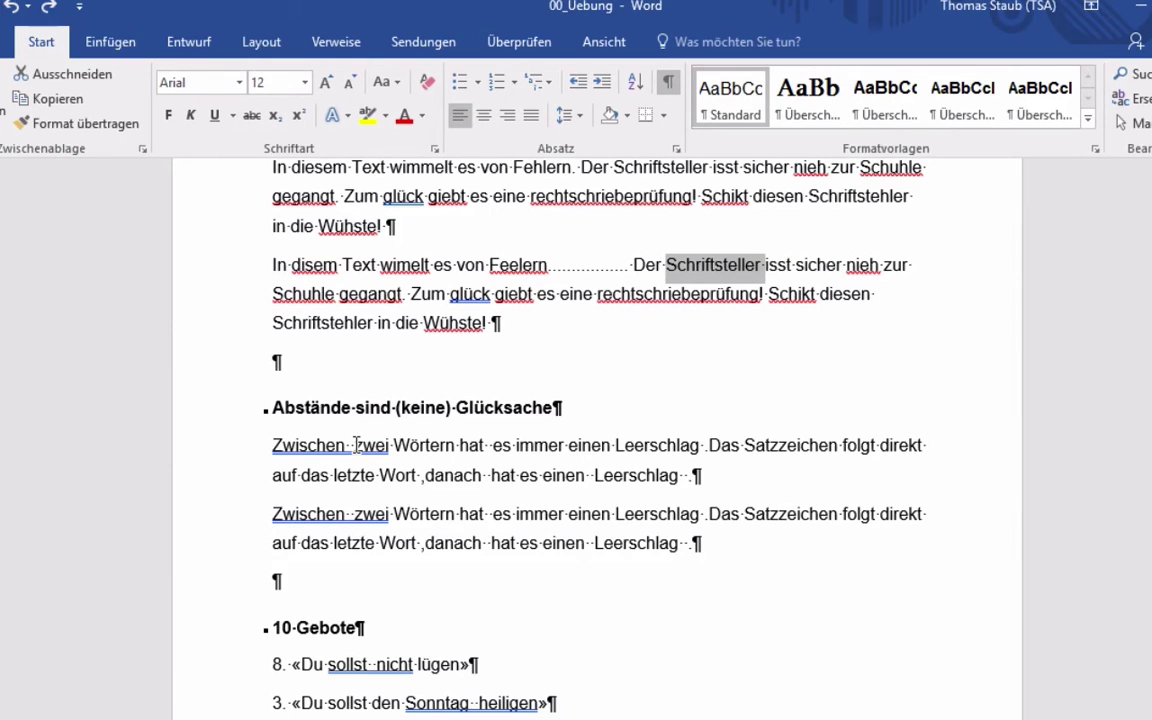
Delete the double spaces after Zwischen and between hat and es
click(354, 445)
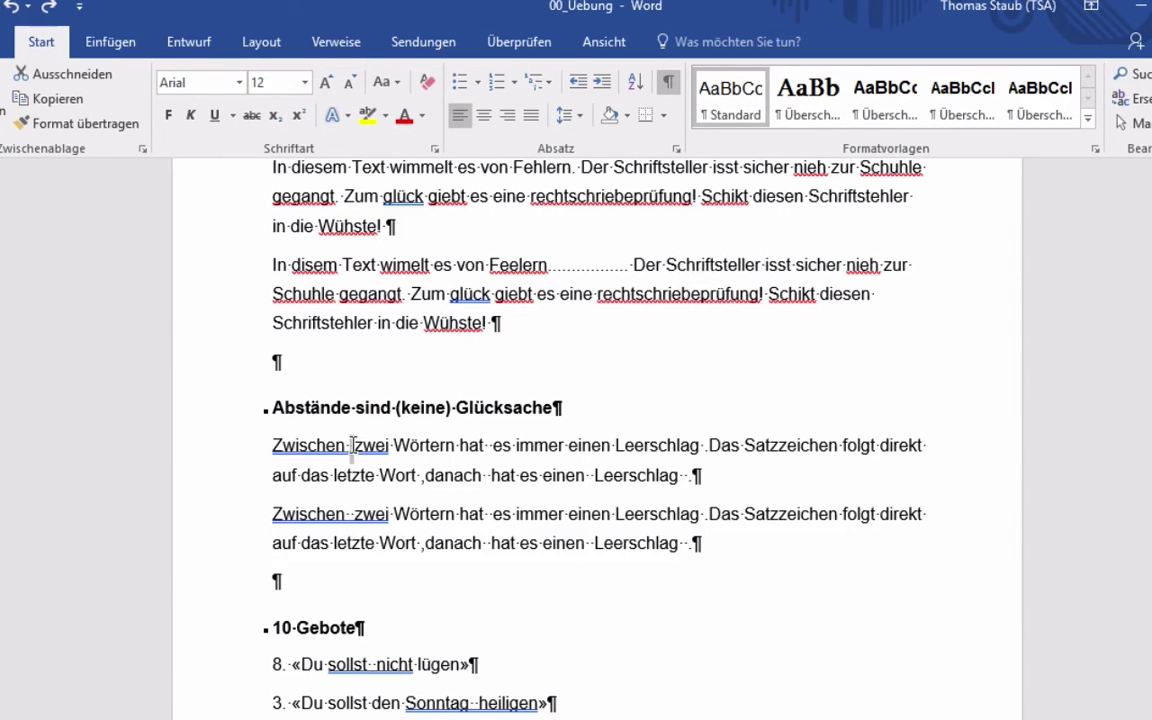
double_click(354, 445)
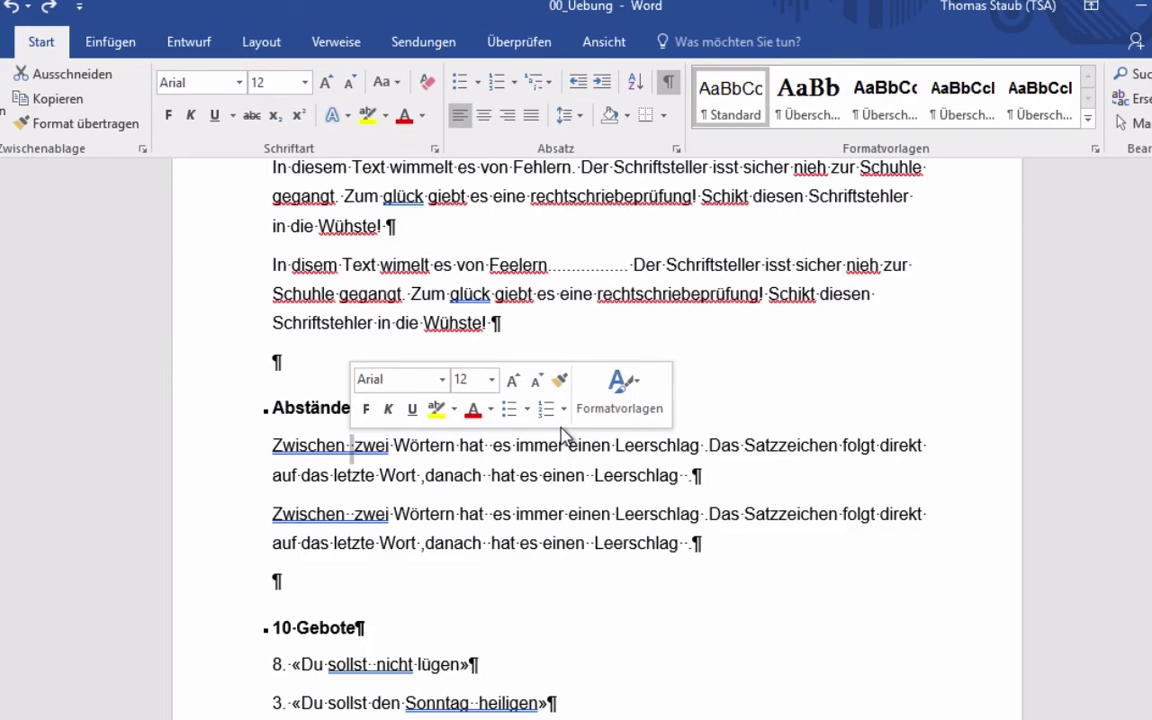
key(Delete)
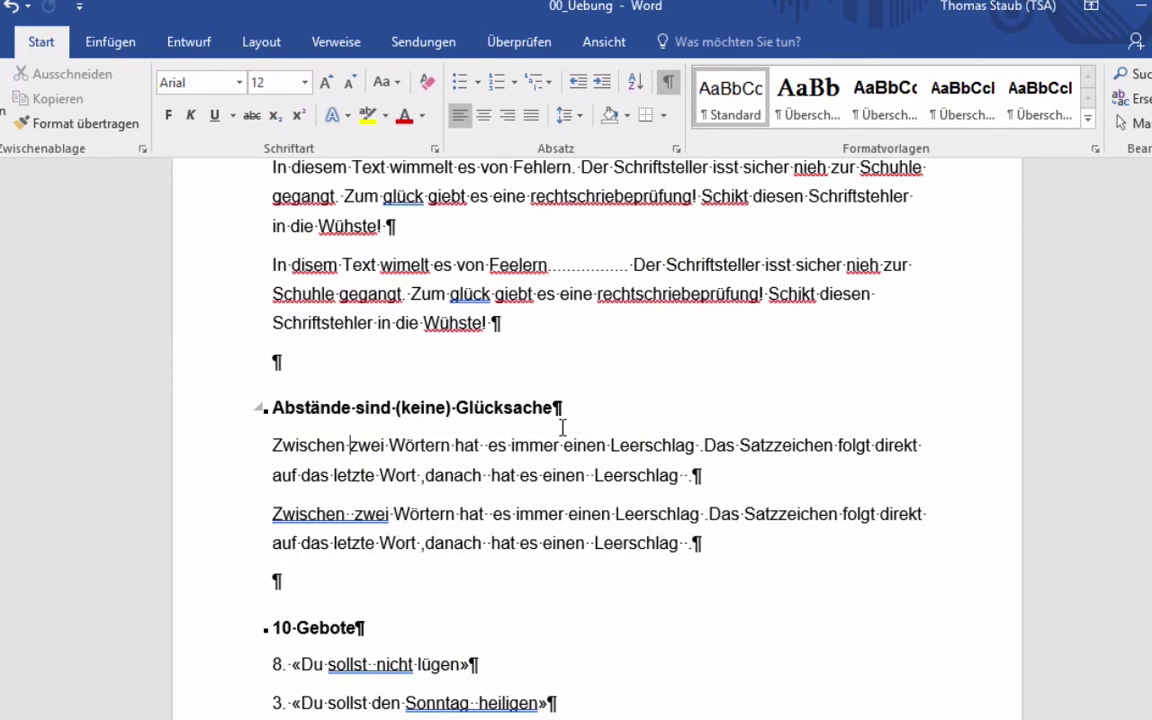
double_click(491, 445)
key(Delete)
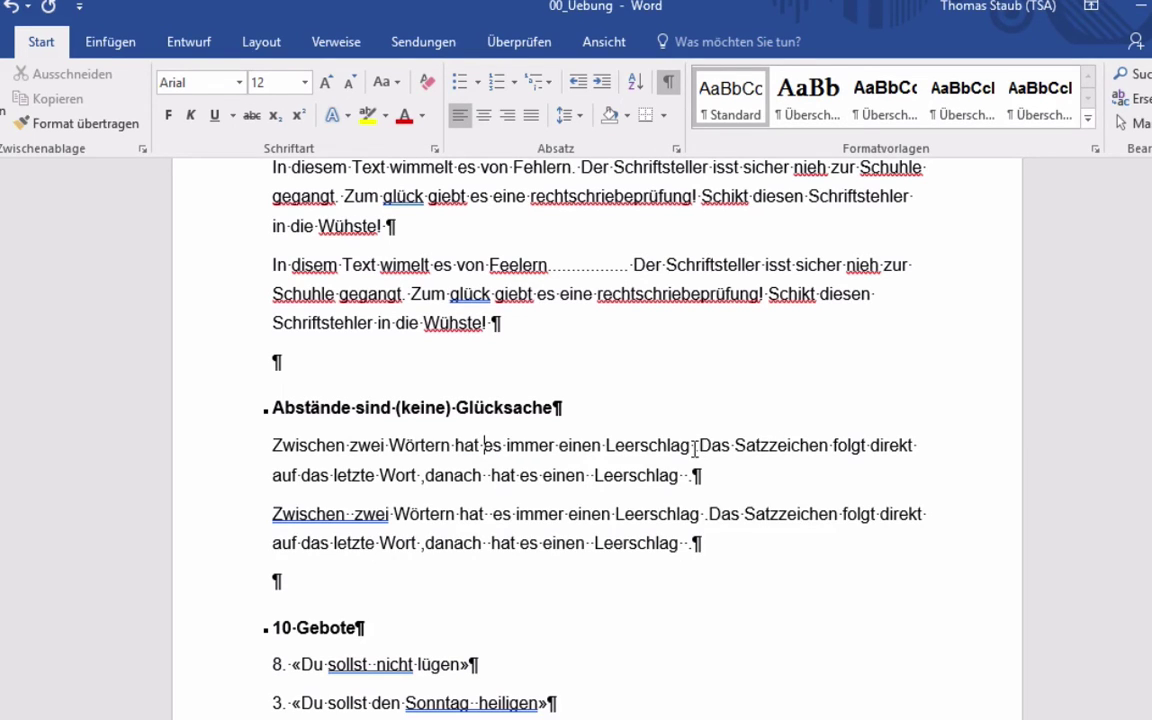
Attach the period to Leerschlag and the comma to Wort, then compare with the solution PDF
click(696, 446)
key(BackSpace)
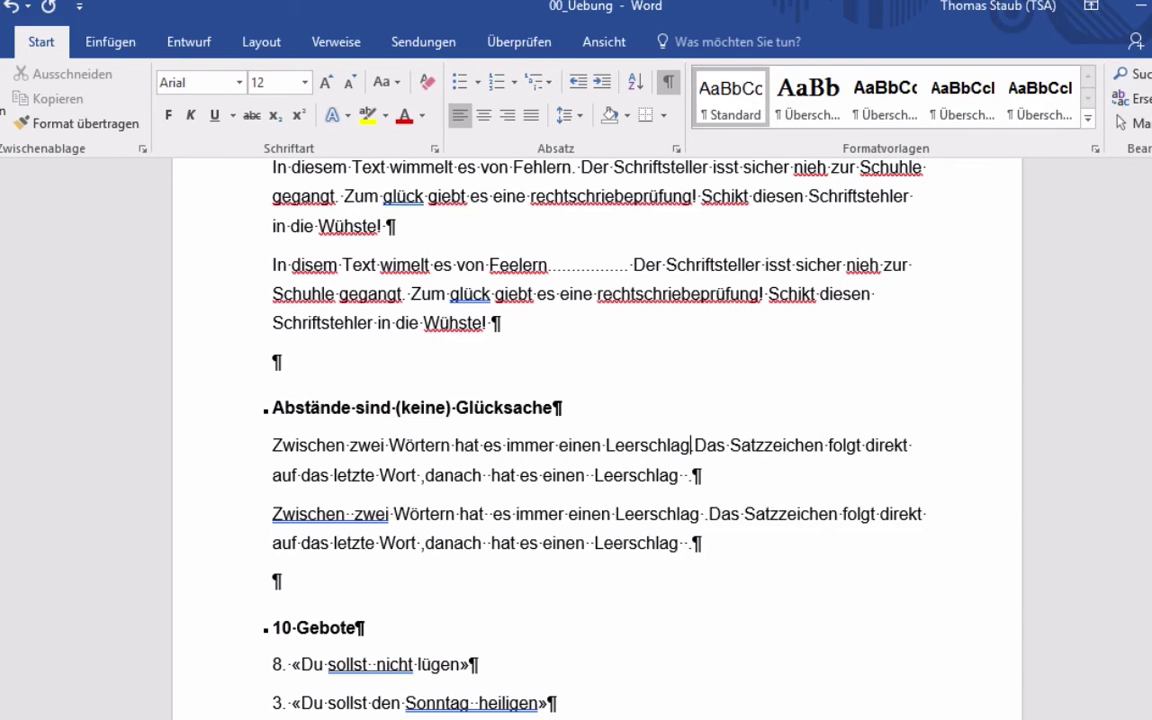
text(.)
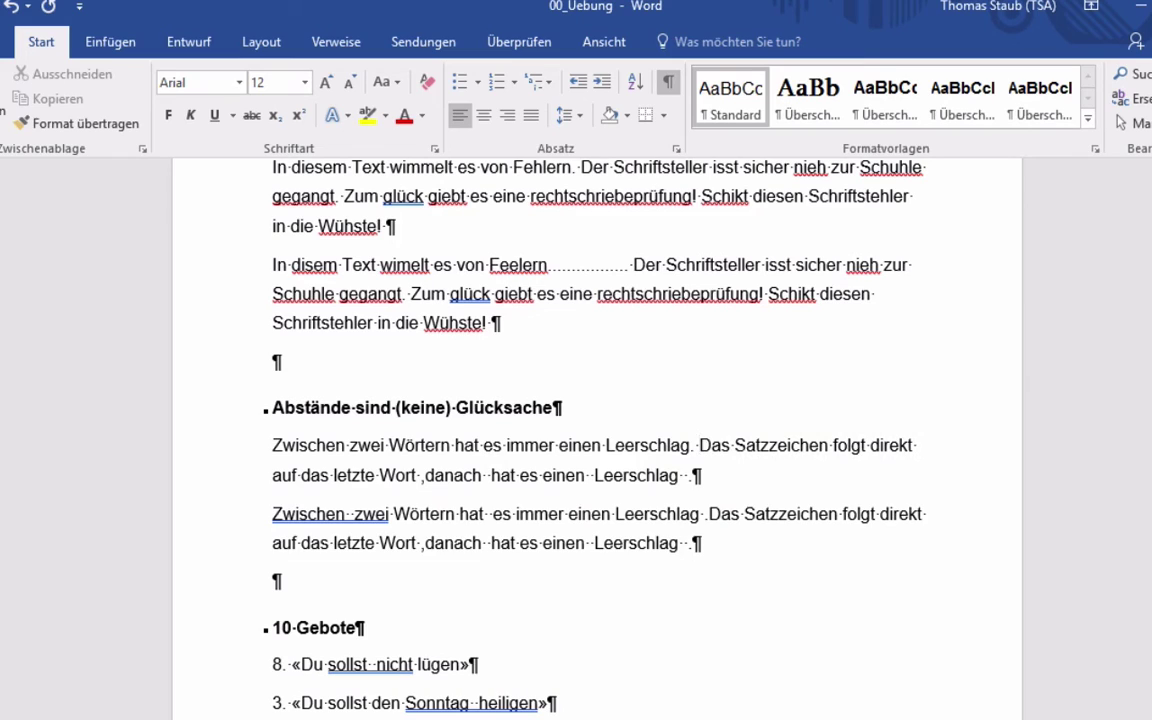
click(420, 472)
key(BackSpace)
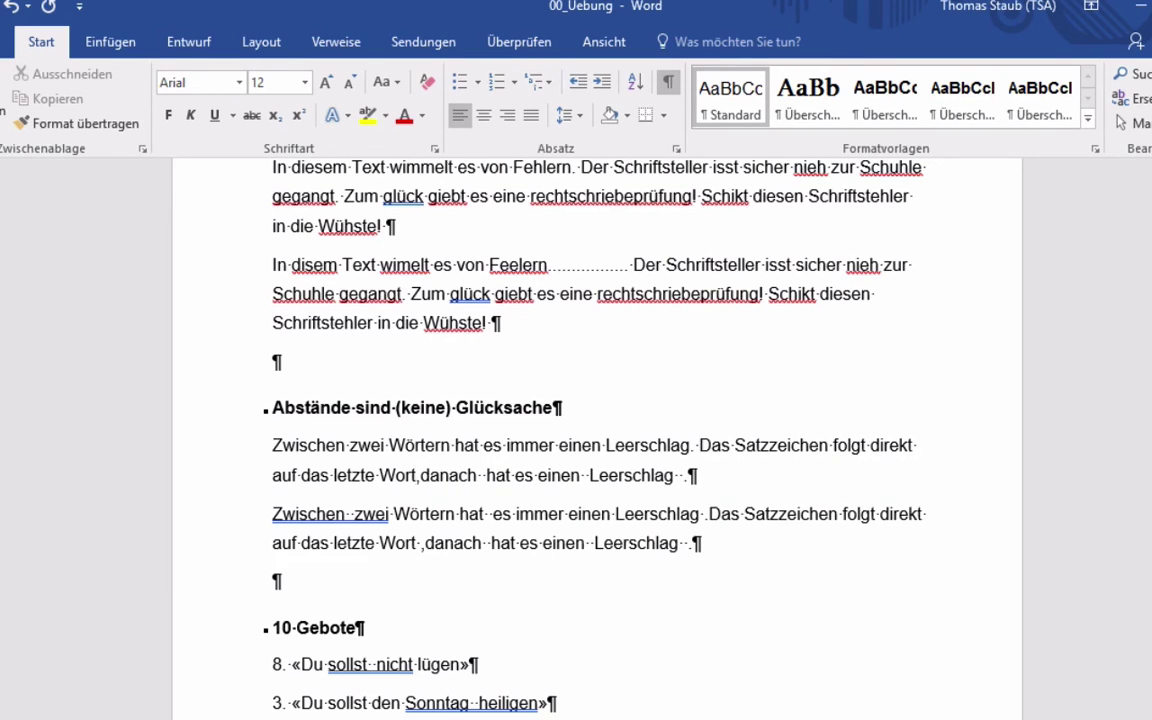
click(423, 475)
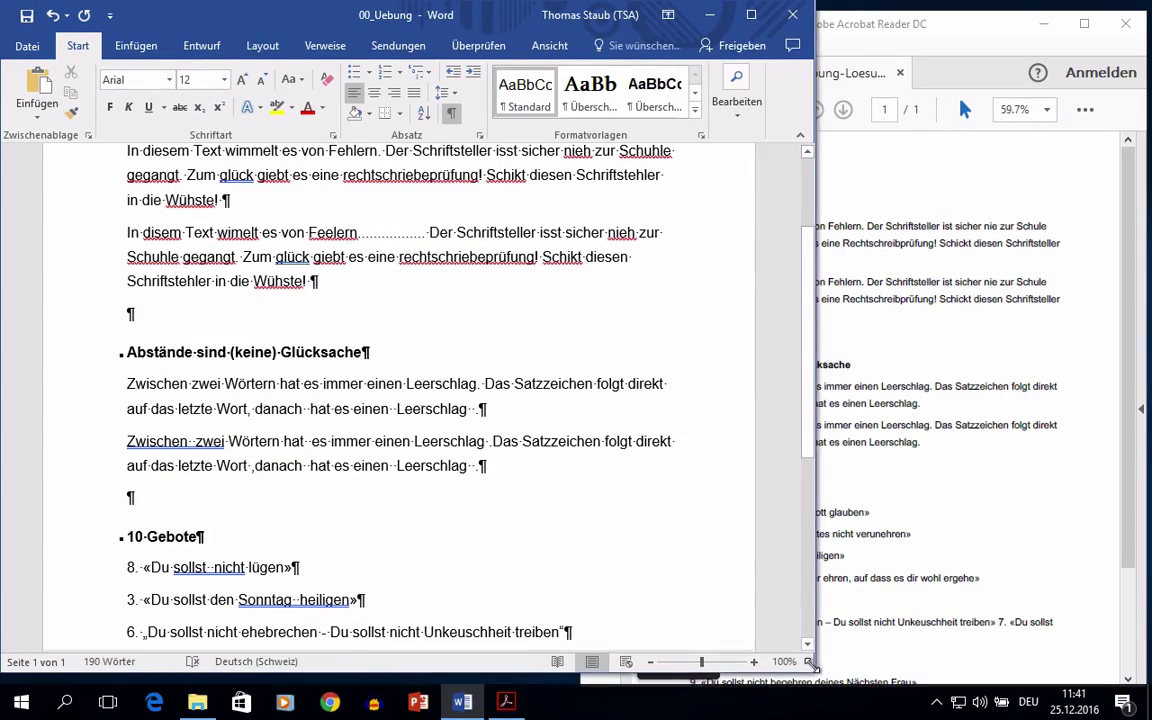
click(836, 516)
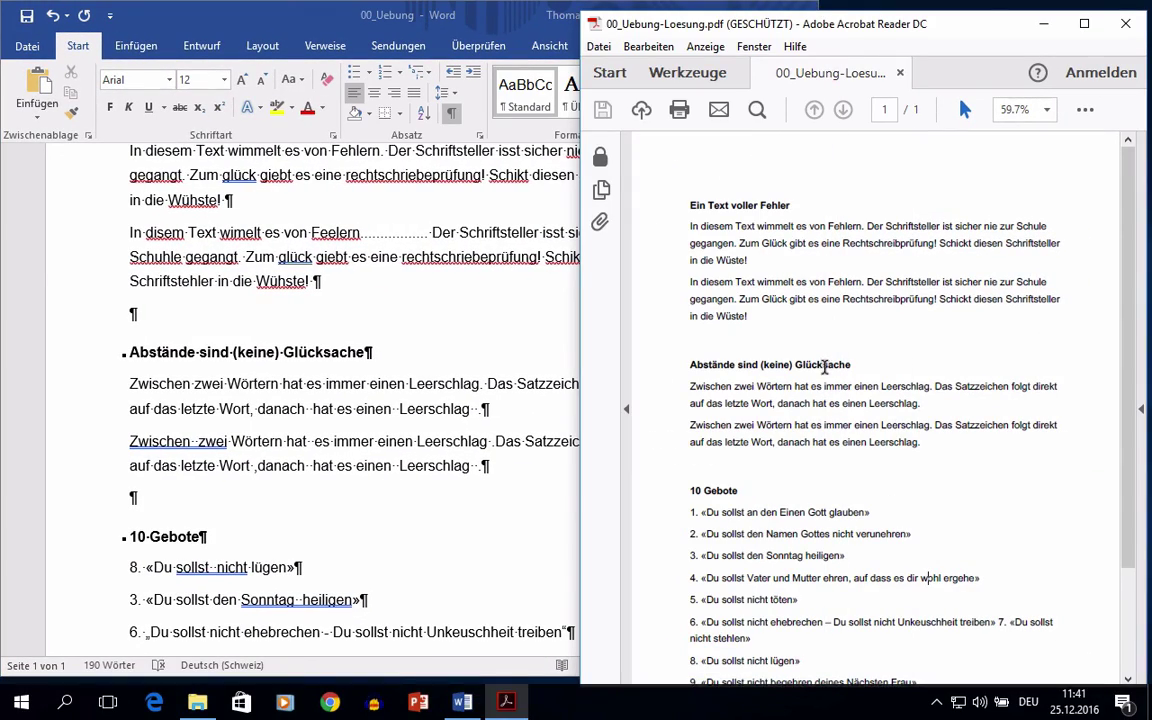